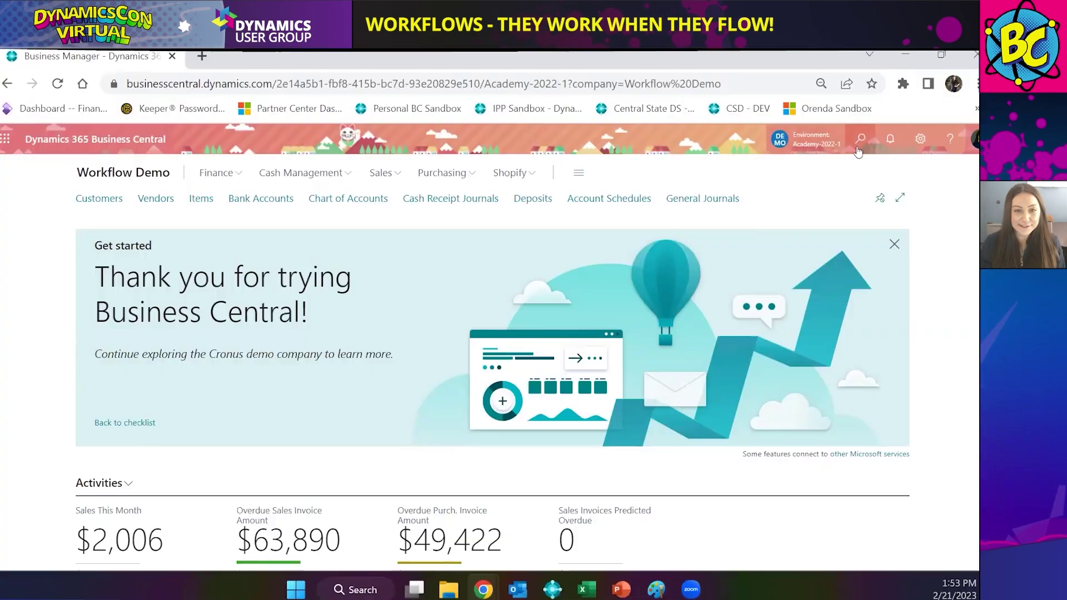
- Search for "workflow template" and open the Workflow Templates page
key("alt+q")
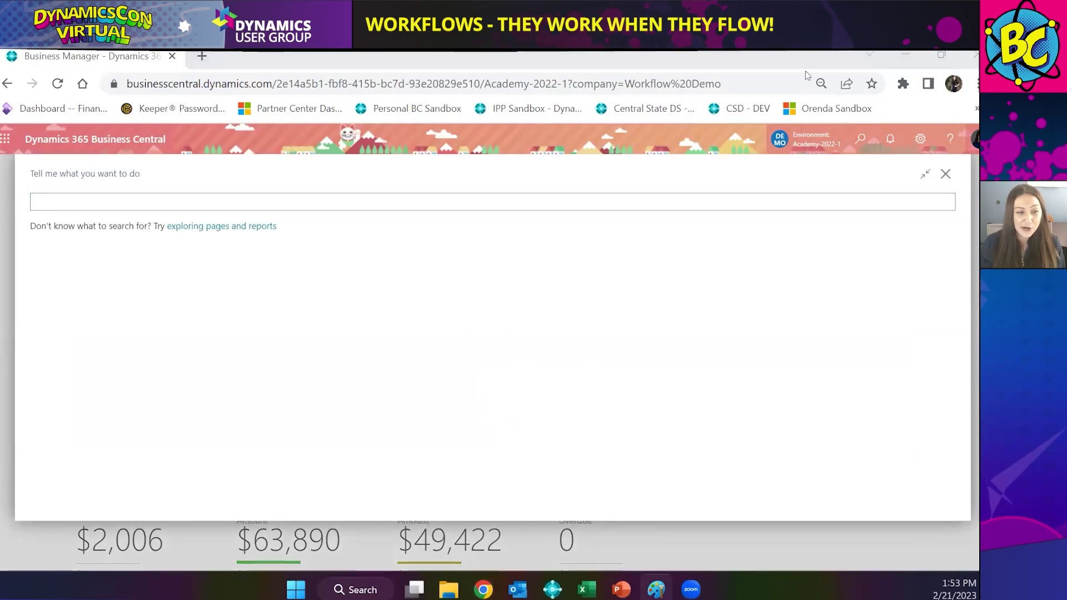
left_click(340, 200)
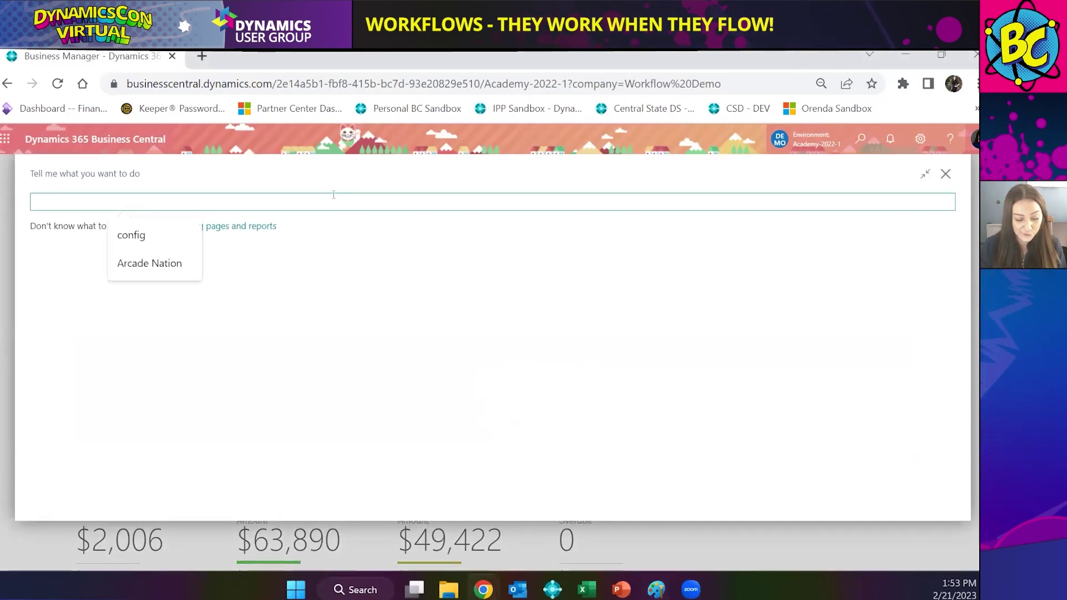
type("workflow template")
left_click(89, 255)
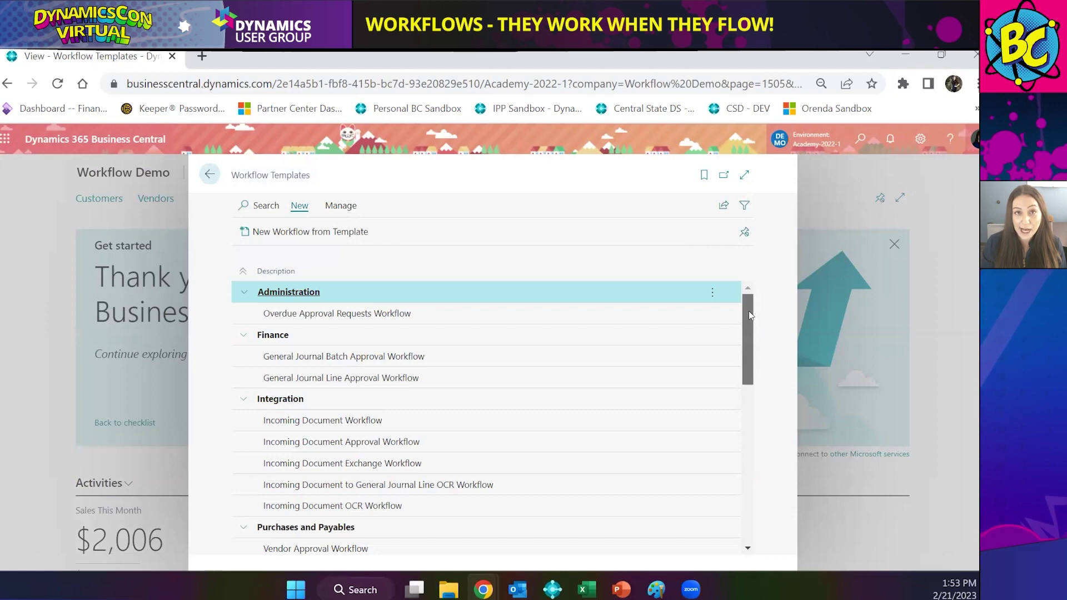
- Create a new workflow from the Purchase Order Approval Workflow template and replace its code with a personalized one
scroll(749, 311, "down", 1)
scroll(750, 314, "up", 1)
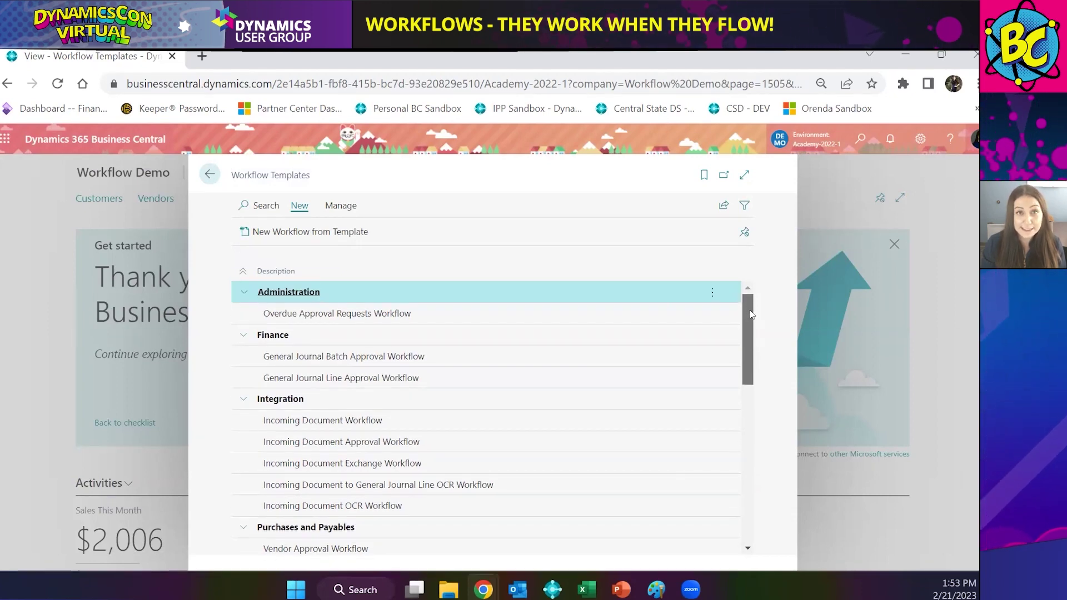
scroll(750, 314, "down", 1)
left_click_drag(754, 328, 767, 381)
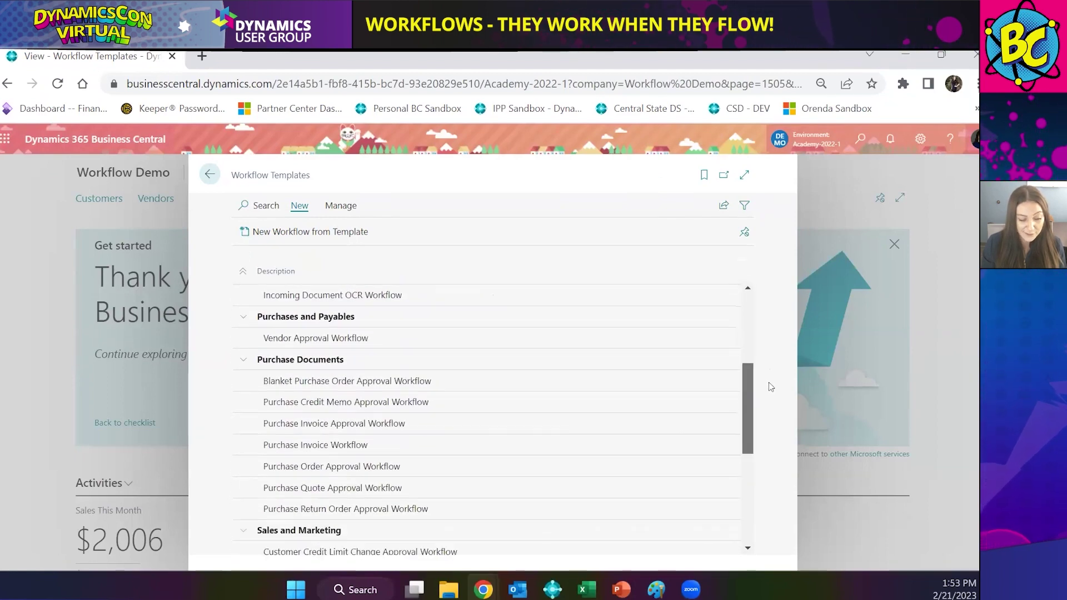
left_click(504, 462)
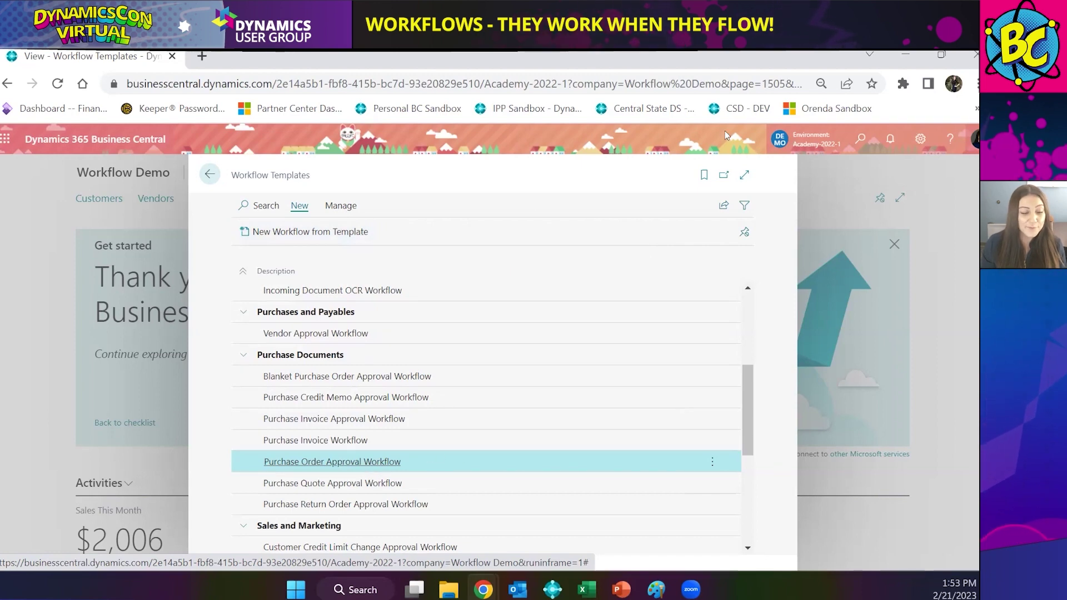
left_click(295, 232)
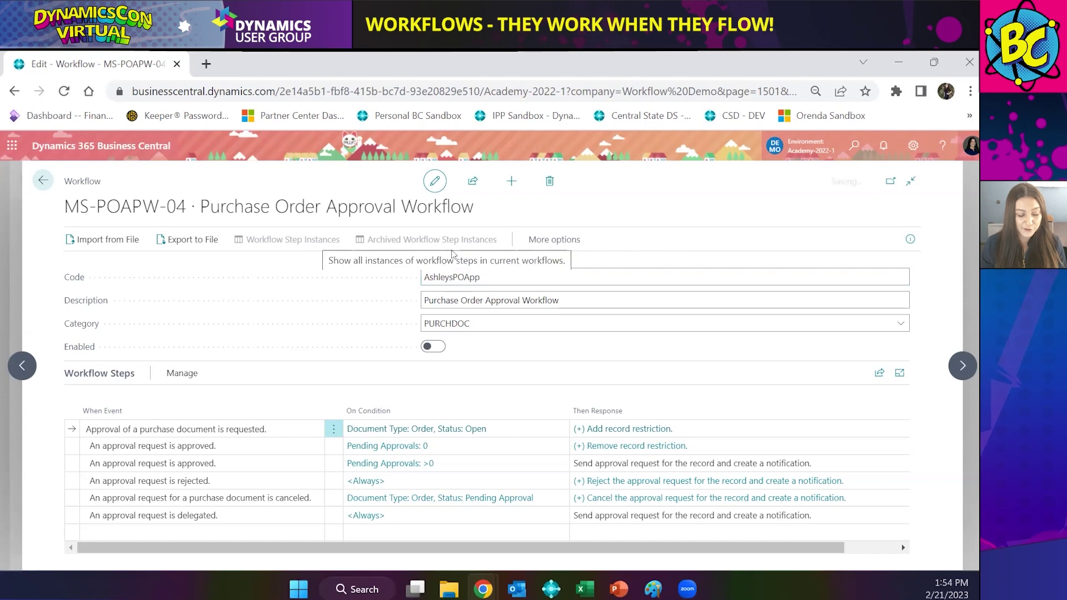
key("Tab")
left_click(558, 402)
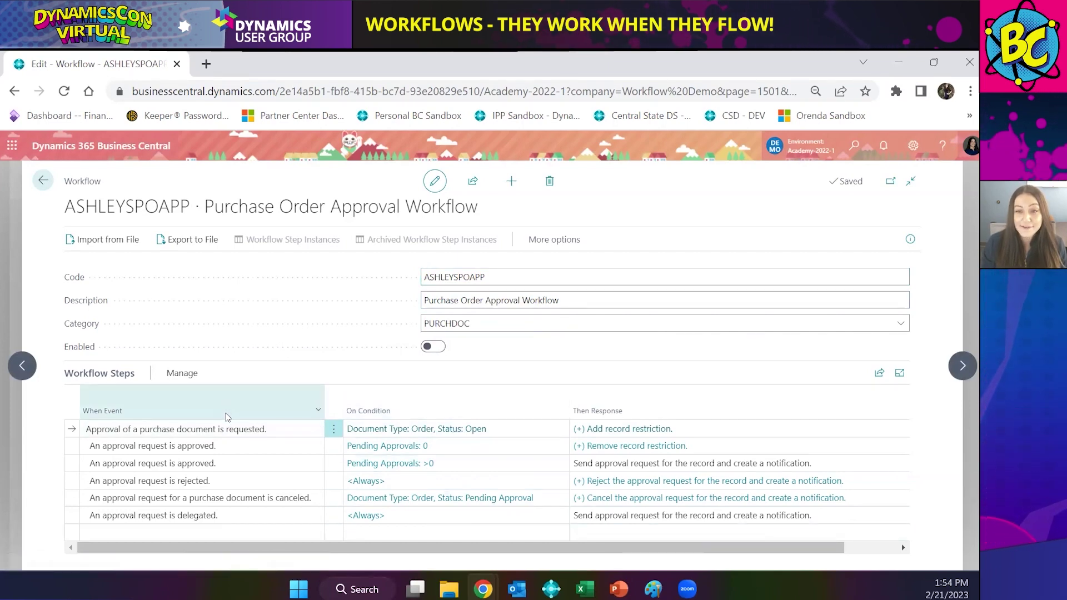
- Review the responses configured for the event "Approval of a purchase document is requested"
mouse_move(226, 420)
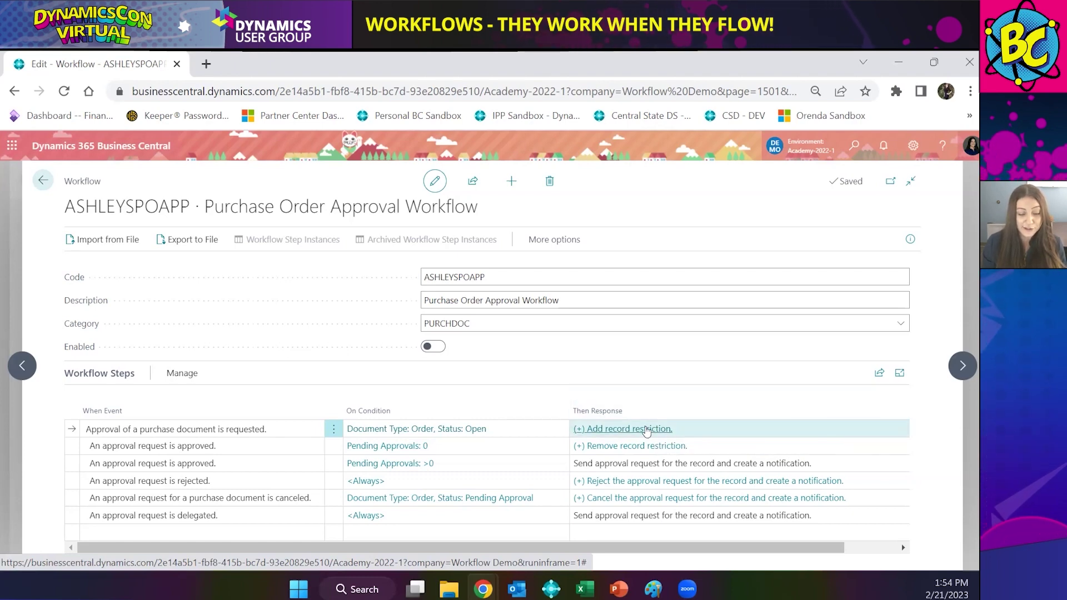
left_click(646, 429)
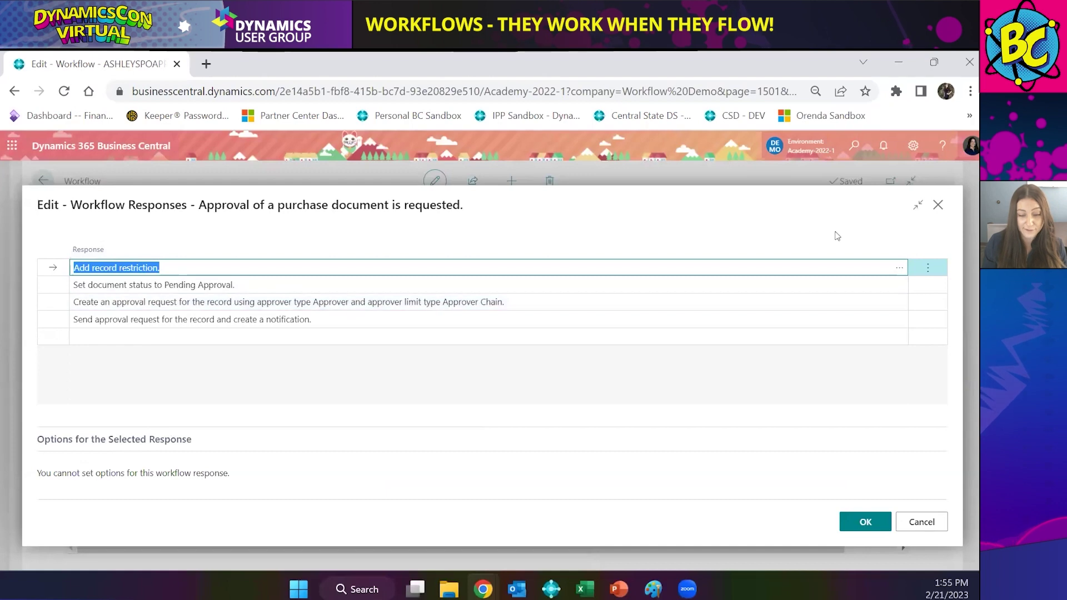
left_click(937, 204)
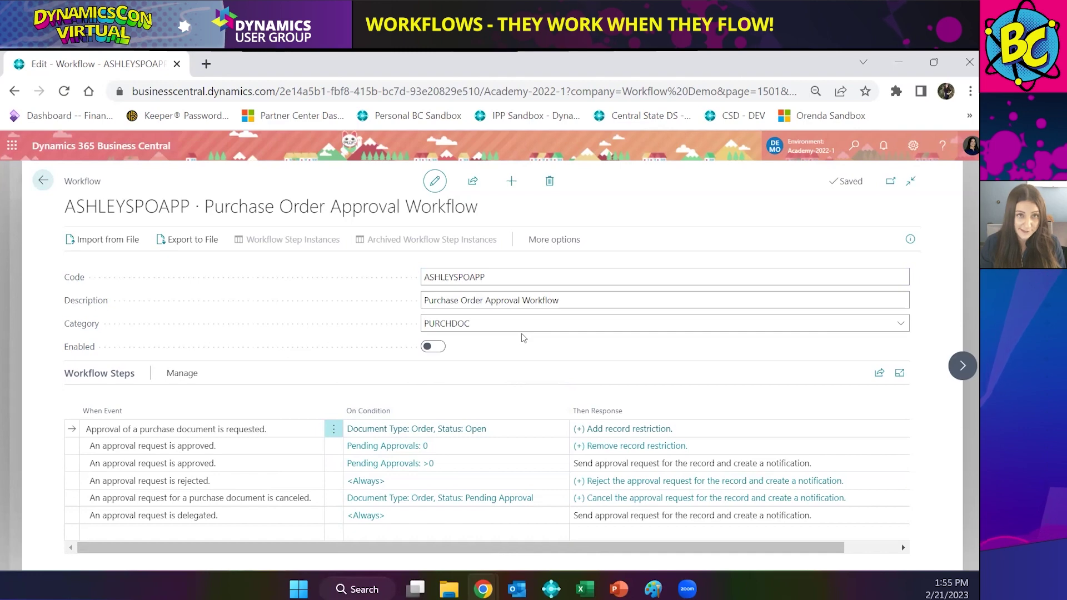
- Restrict the purchase document approval request event to amounts >10000 in its event conditions
left_click(425, 433)
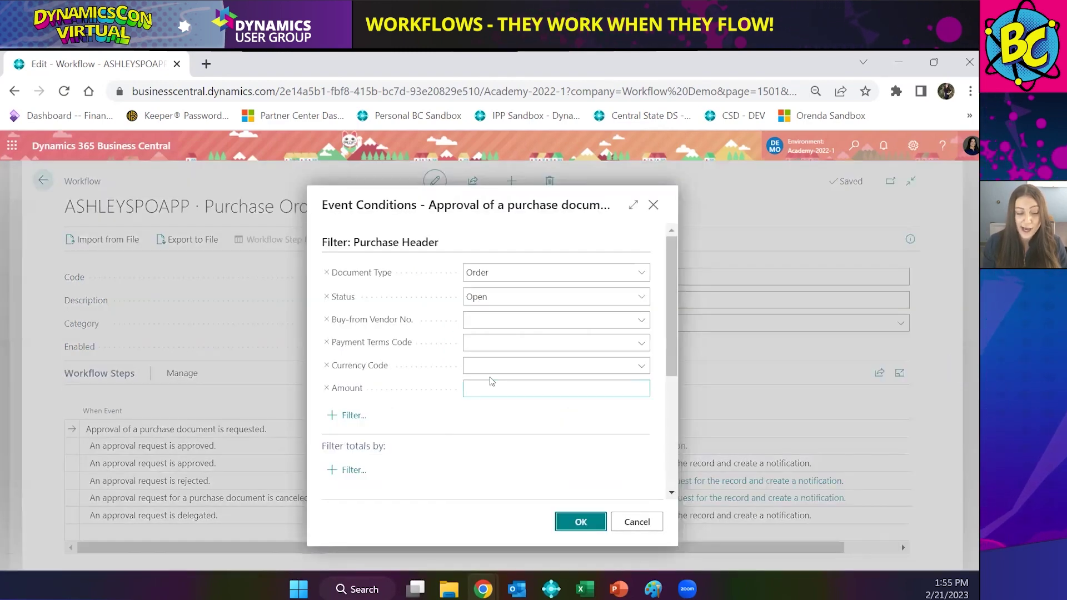
left_click(492, 388)
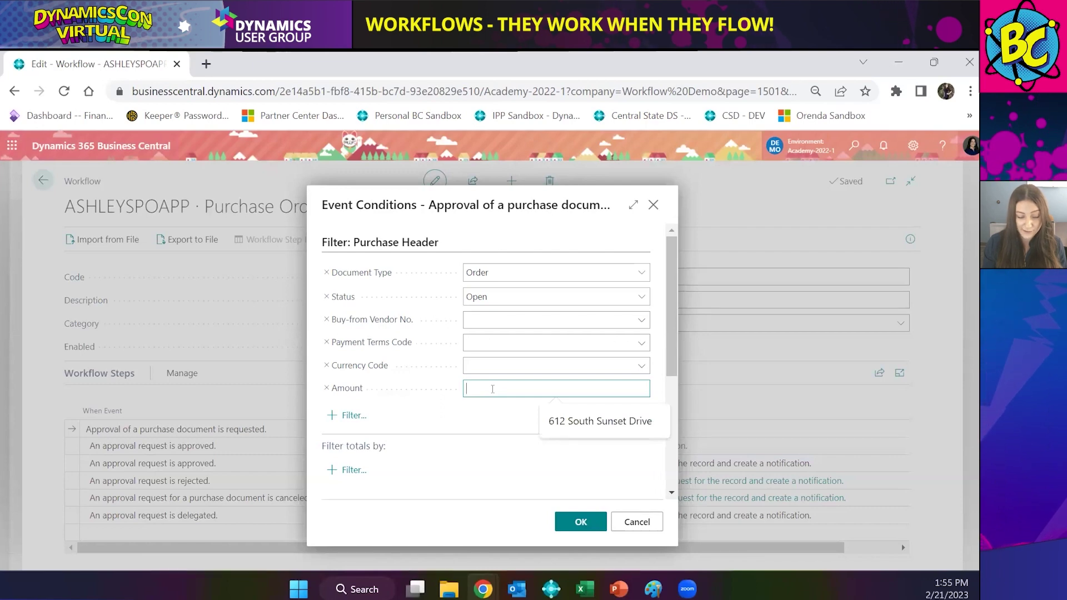
type(">")
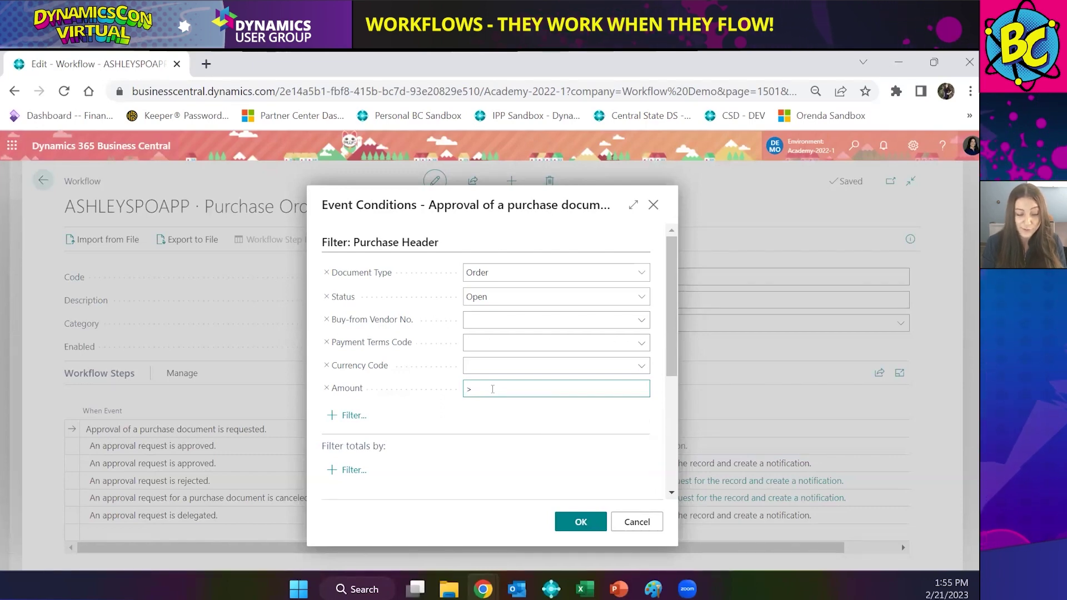
type("10")
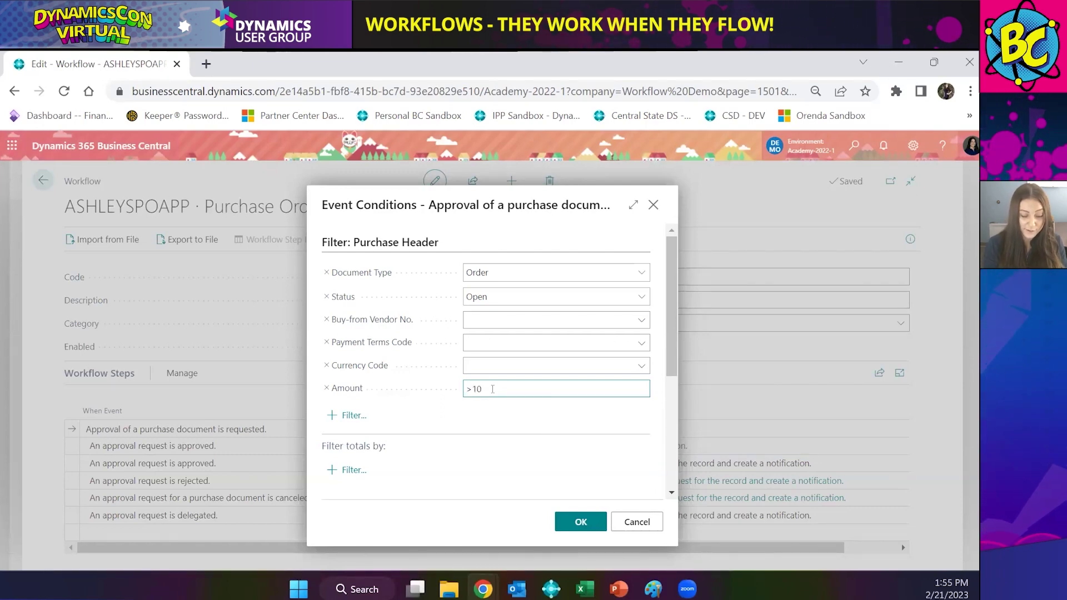
type("000")
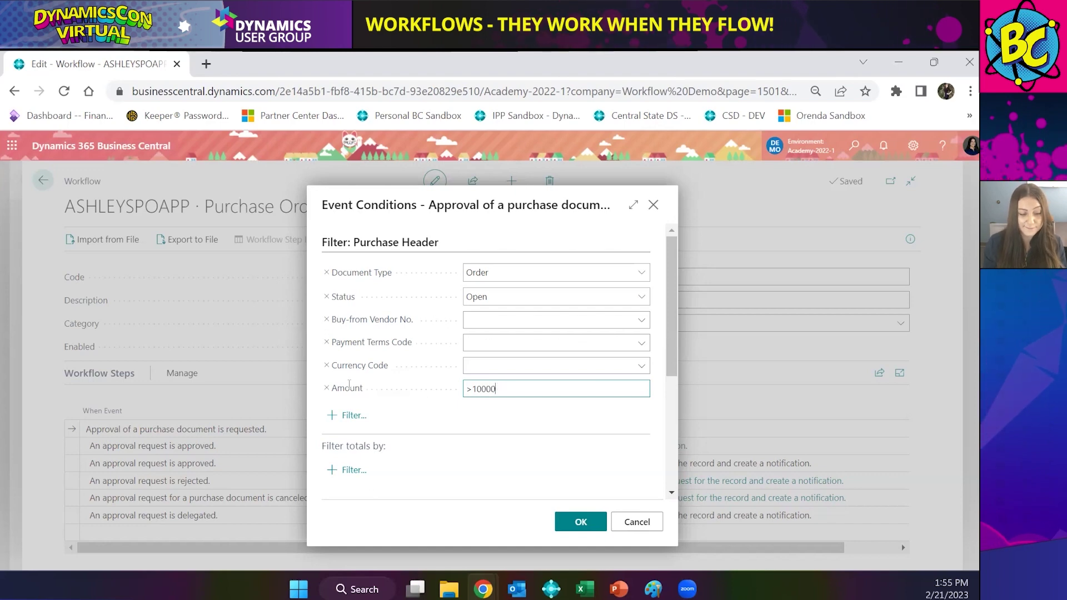
left_click(580, 520)
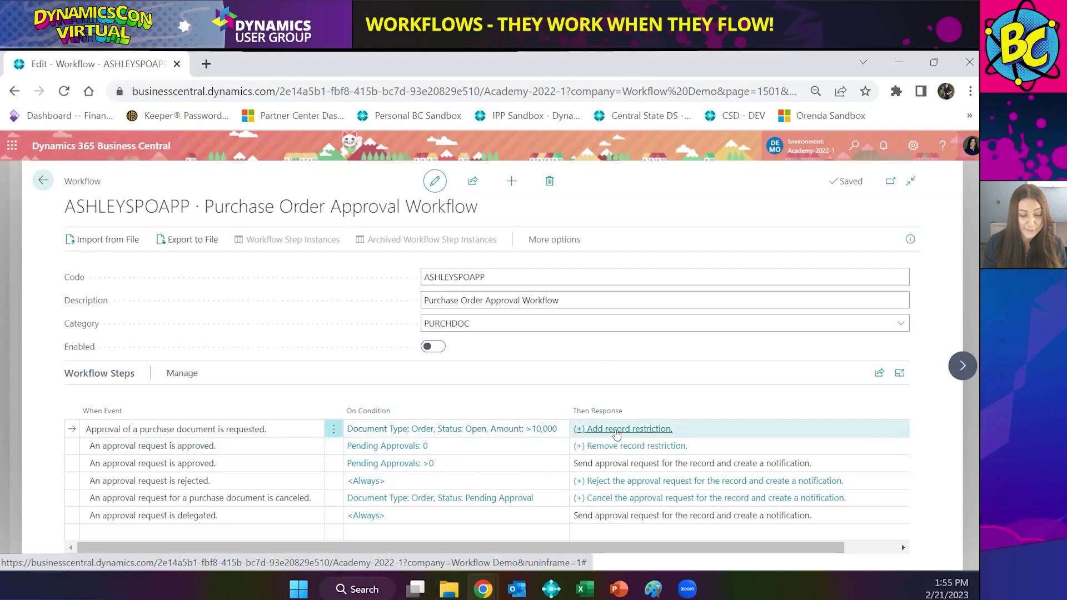
- Open the responses of the purchase document approval request event and select the one that creates an approval request, showing its options
left_click(648, 431)
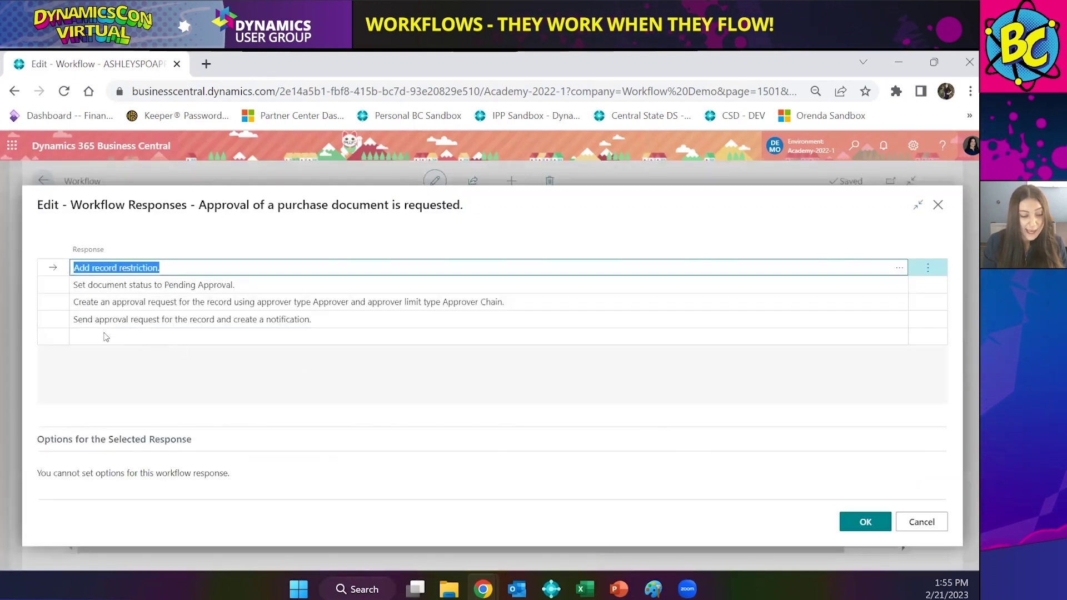
left_click(51, 305)
left_click(49, 274)
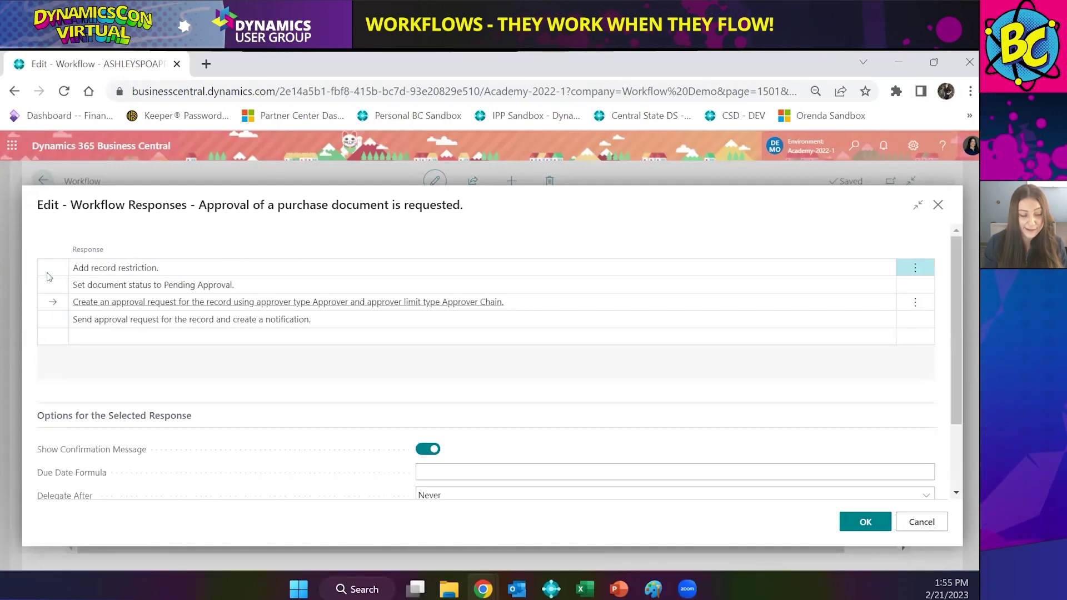
left_click(54, 287)
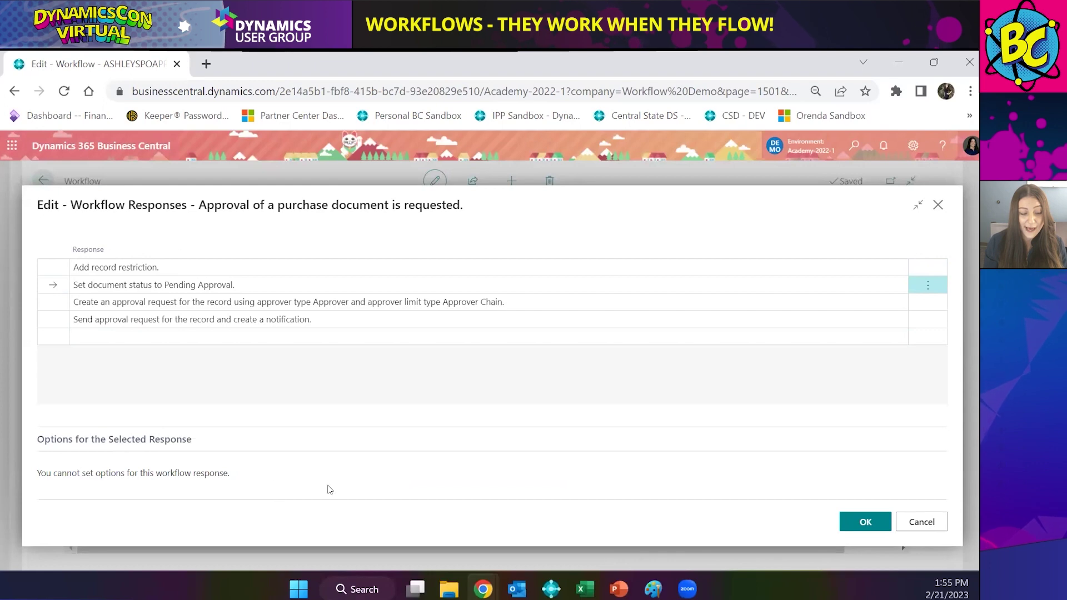
left_click(54, 304)
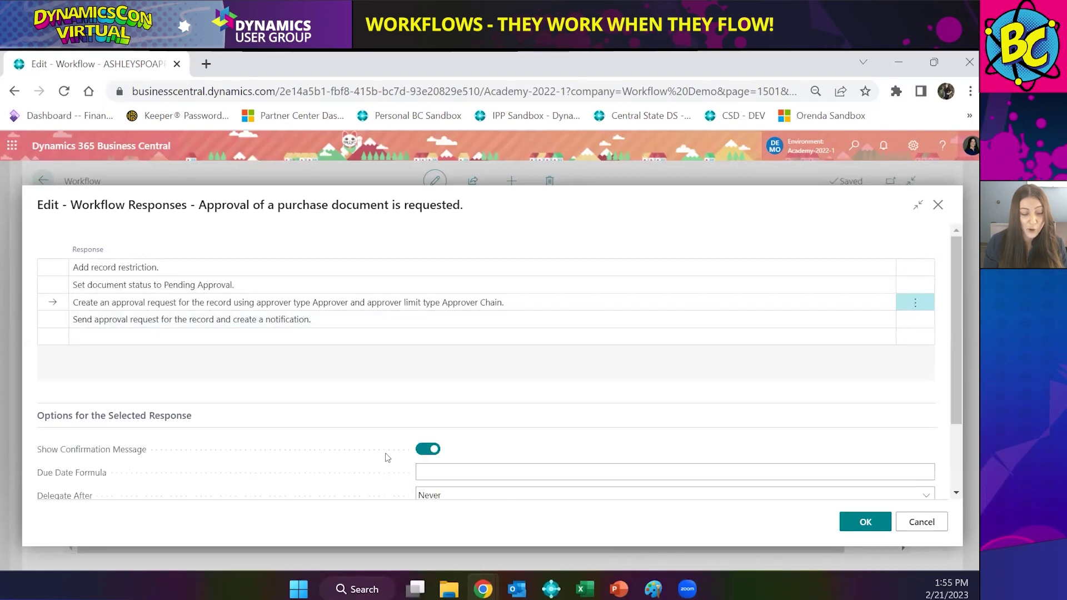
scroll(666, 422, "down", 5)
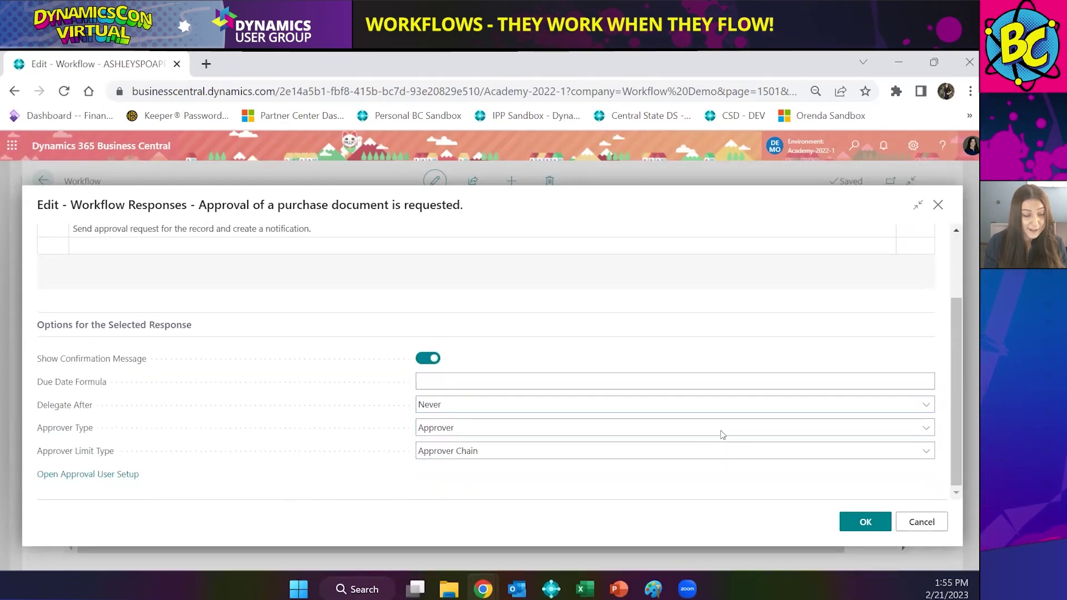
scroll(76, 256, "up", 5)
scroll(76, 256, "up", 1)
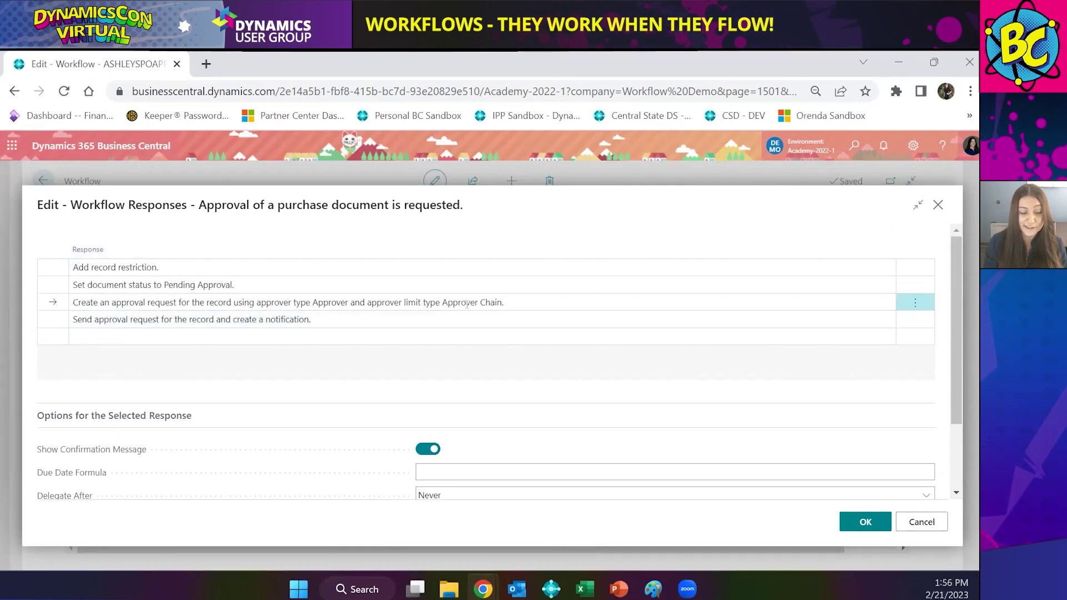
scroll(521, 374, "down", 3)
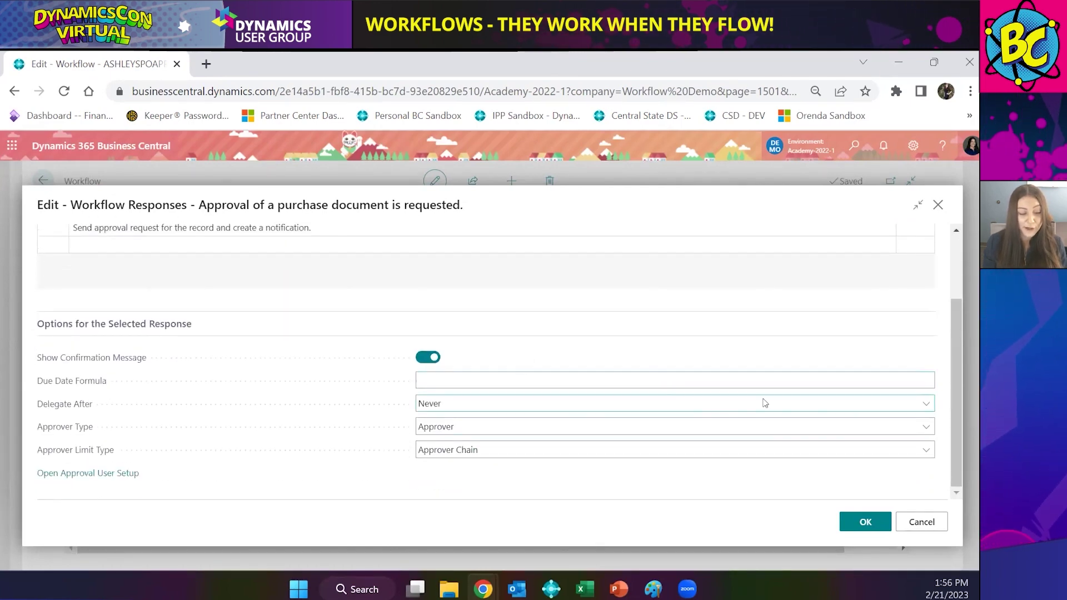
- Set the response's Approver Limit Type to Direct Approver, keeping Approver as the Approver Type, and save the responses
left_click(928, 427)
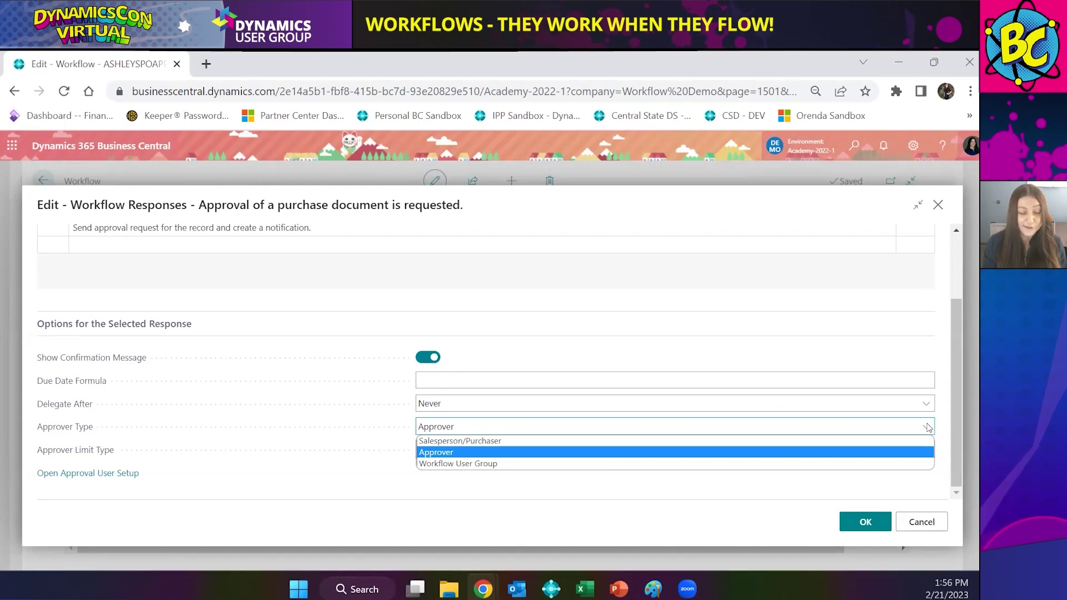
left_click(927, 427)
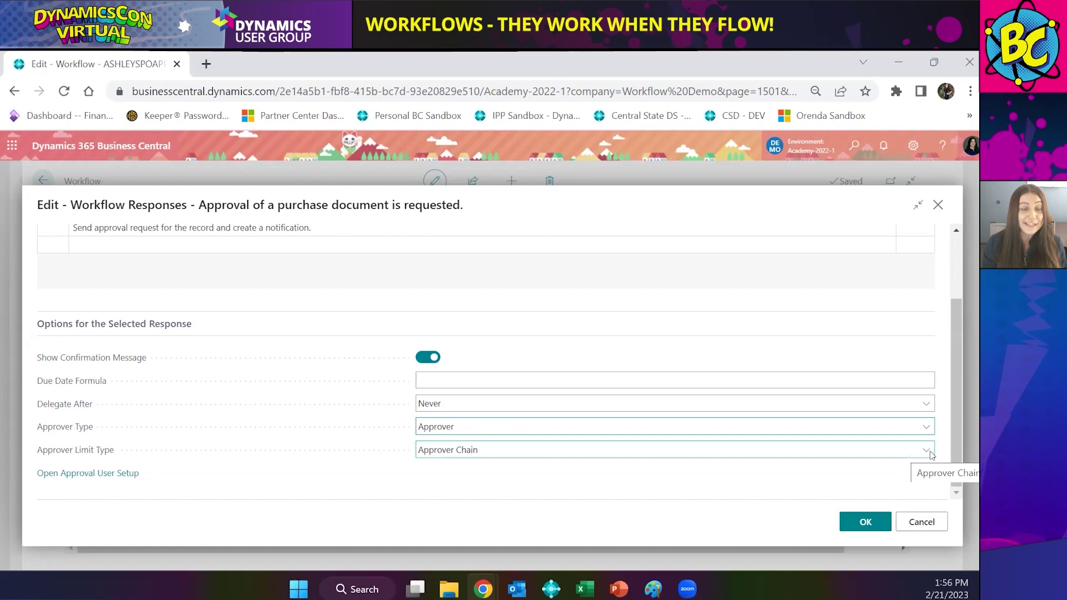
left_click(931, 454)
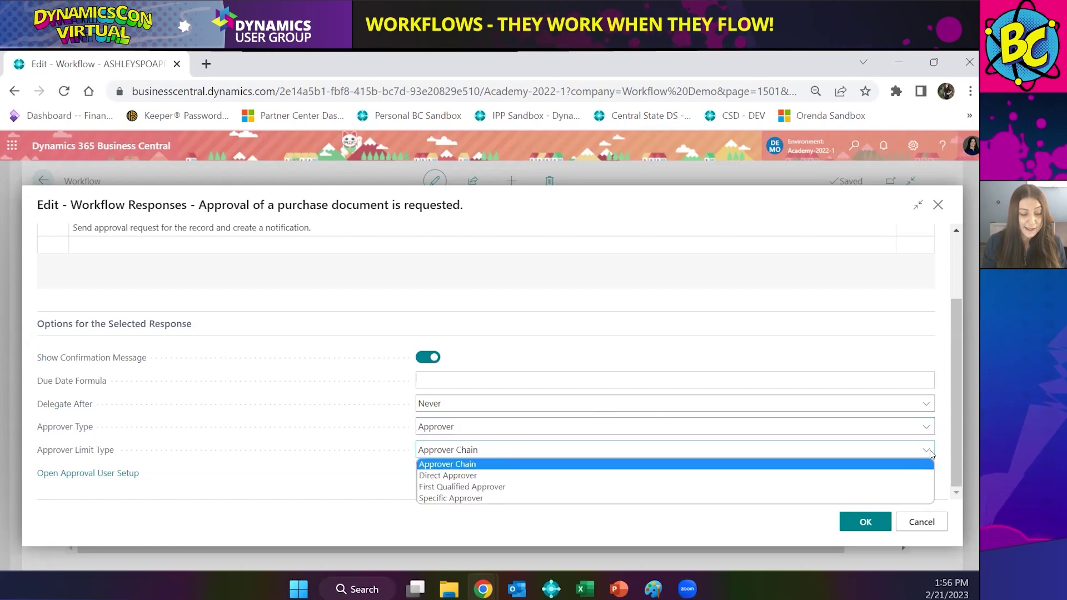
left_click(906, 476)
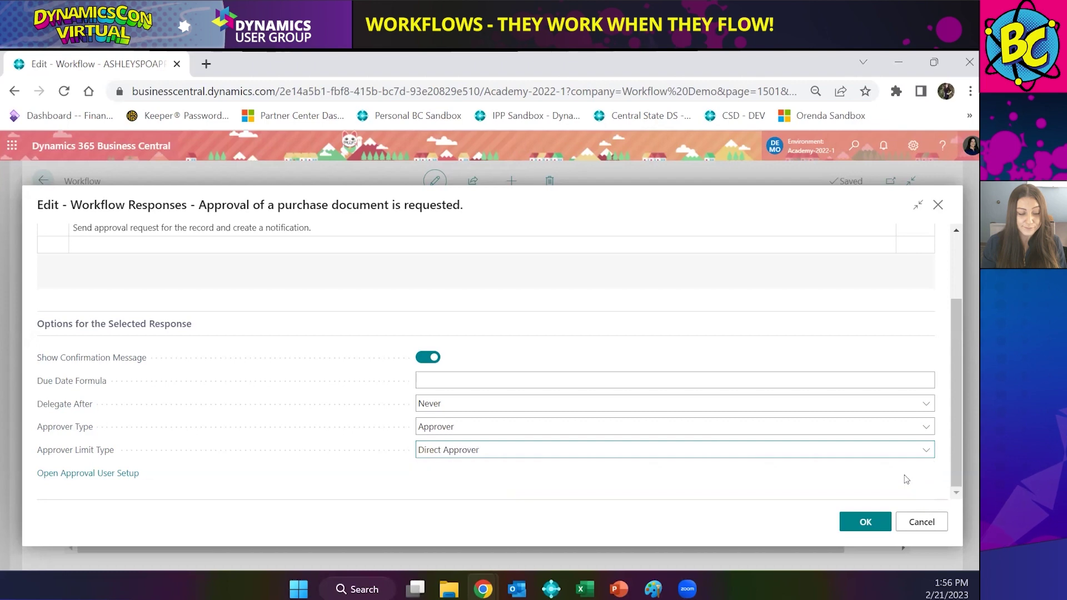
left_click(906, 477)
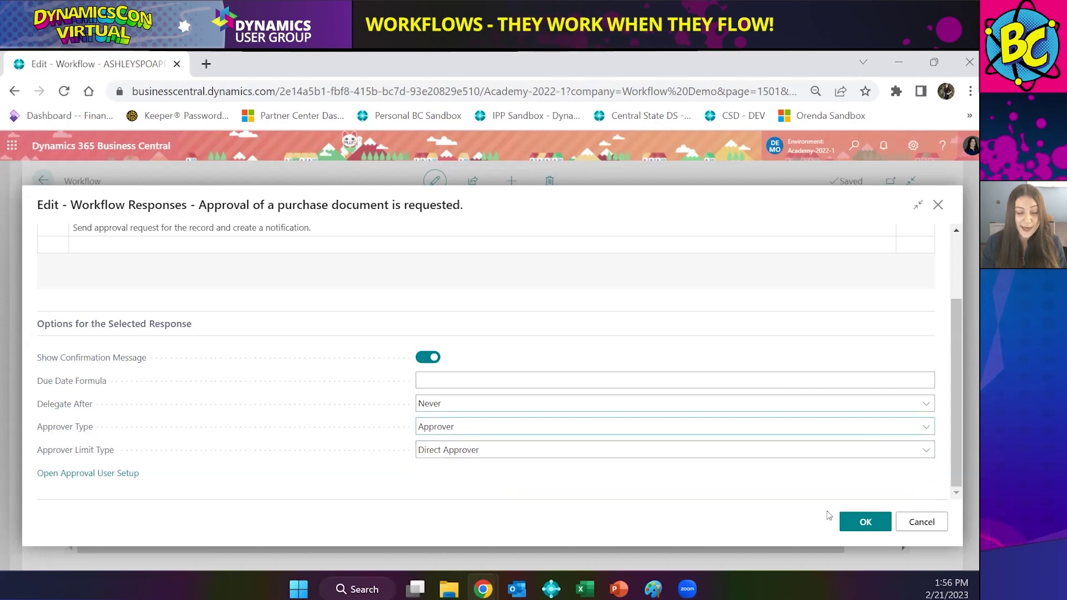
left_click(862, 522)
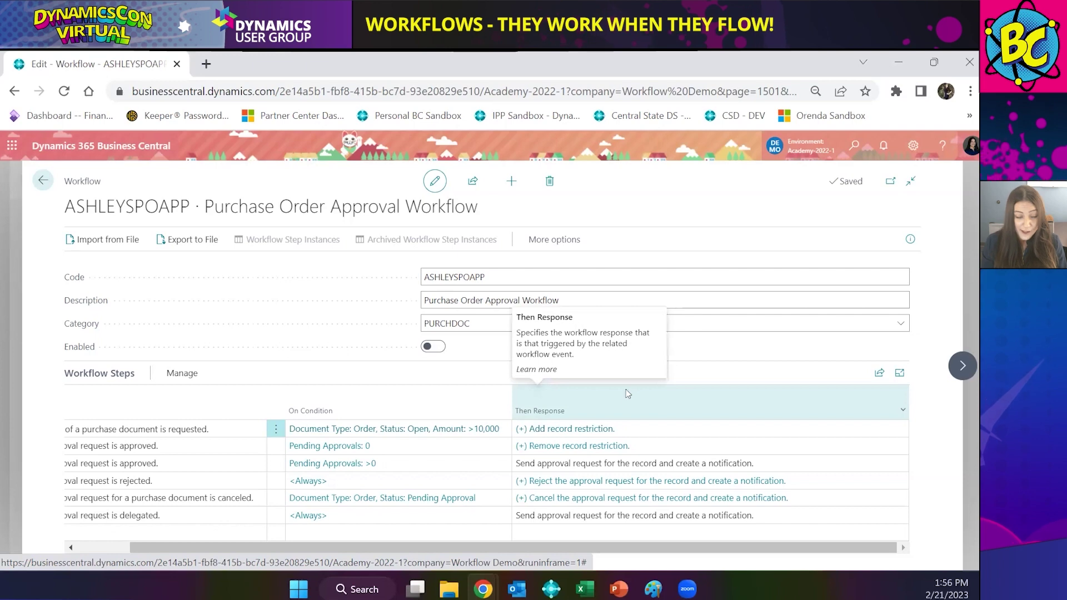
- Add a Create a notification response to the approval request approved event whose condition is Pending Approvals: 0
left_click_drag(216, 554, 164, 554)
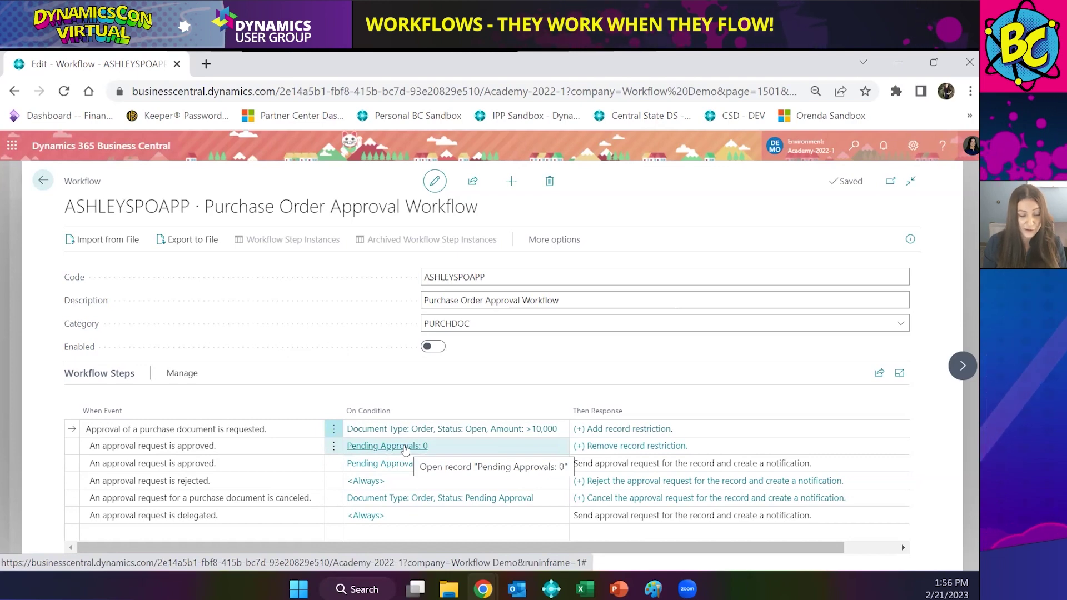
left_click(620, 450)
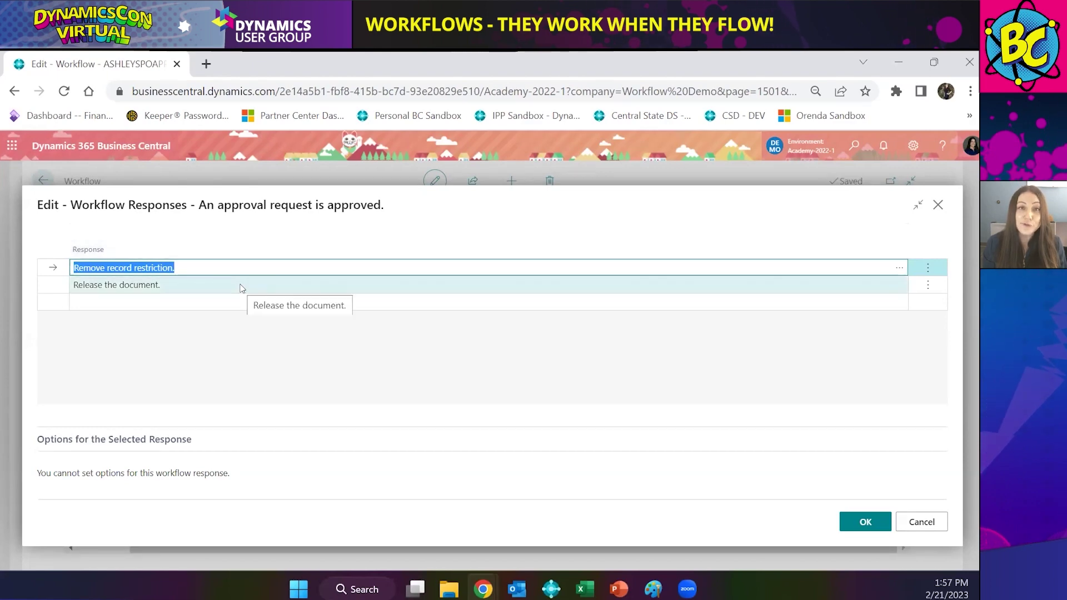
left_click(53, 288)
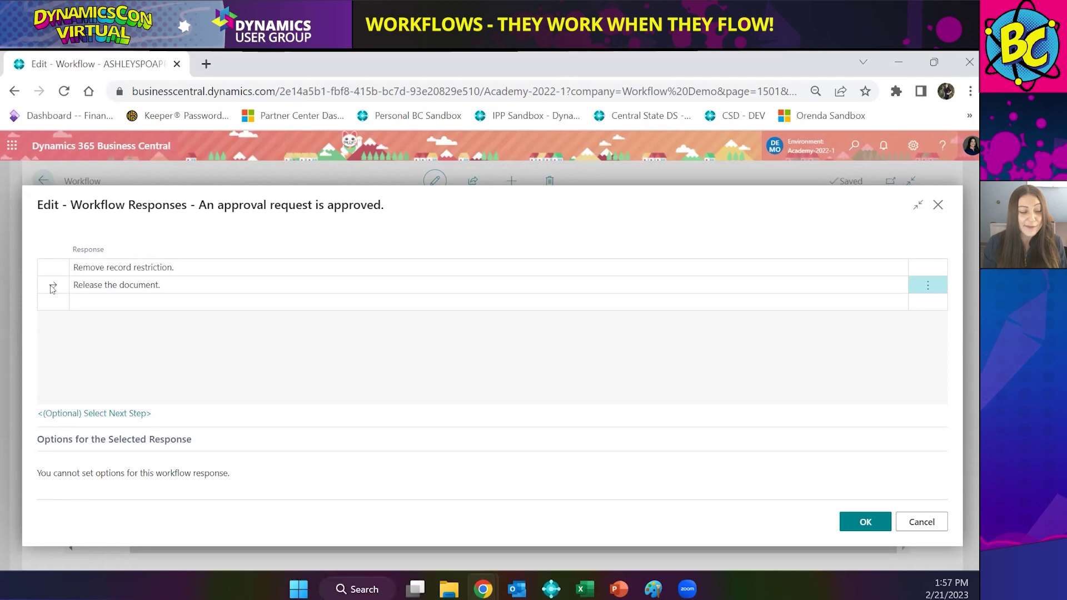
left_click(52, 306)
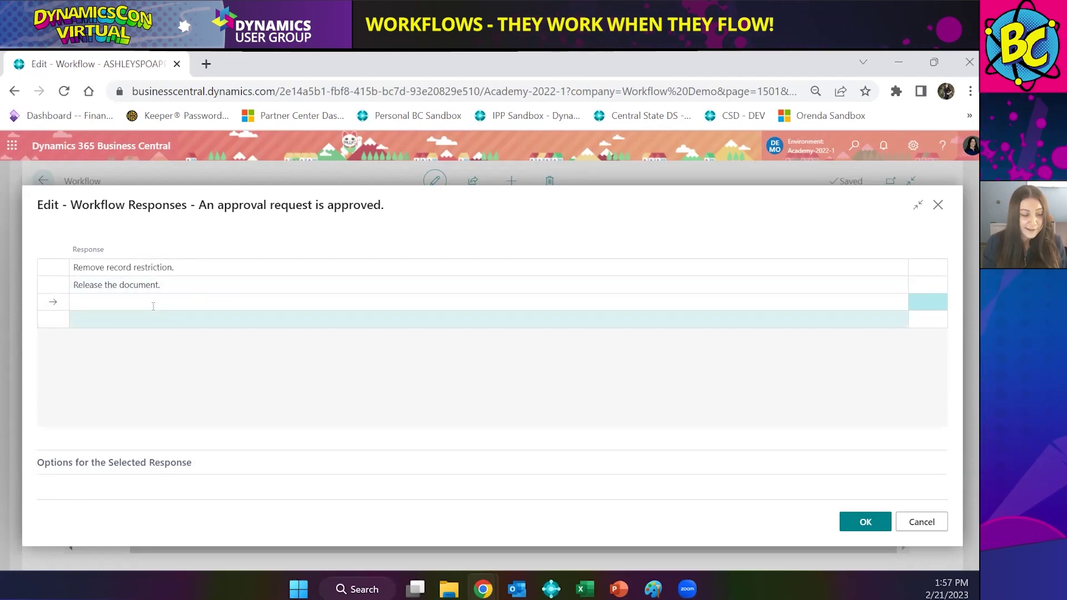
left_click(901, 304)
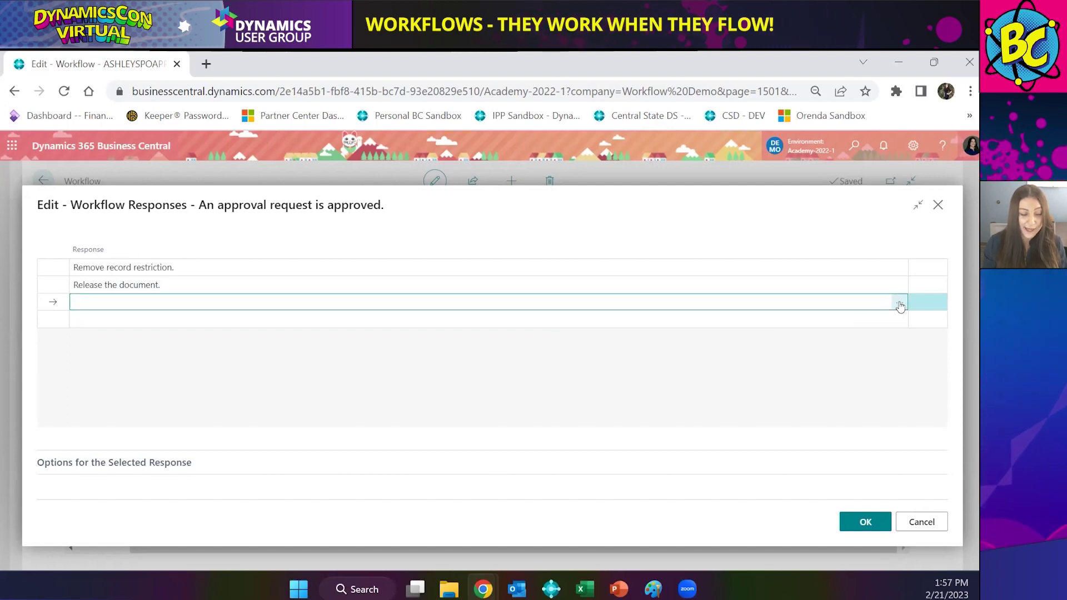
left_click(900, 304)
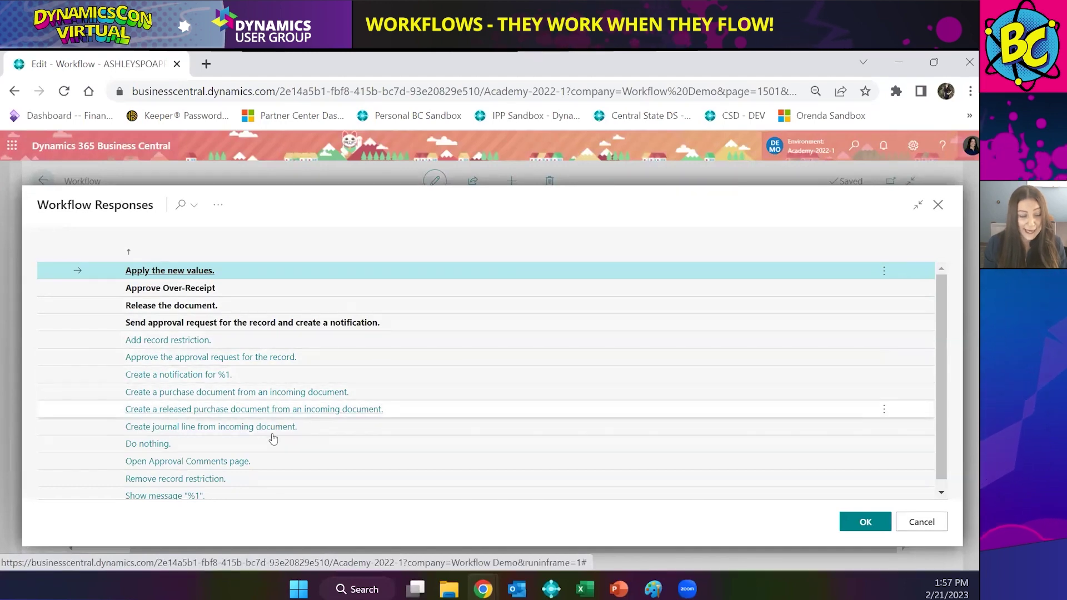
left_click(310, 381)
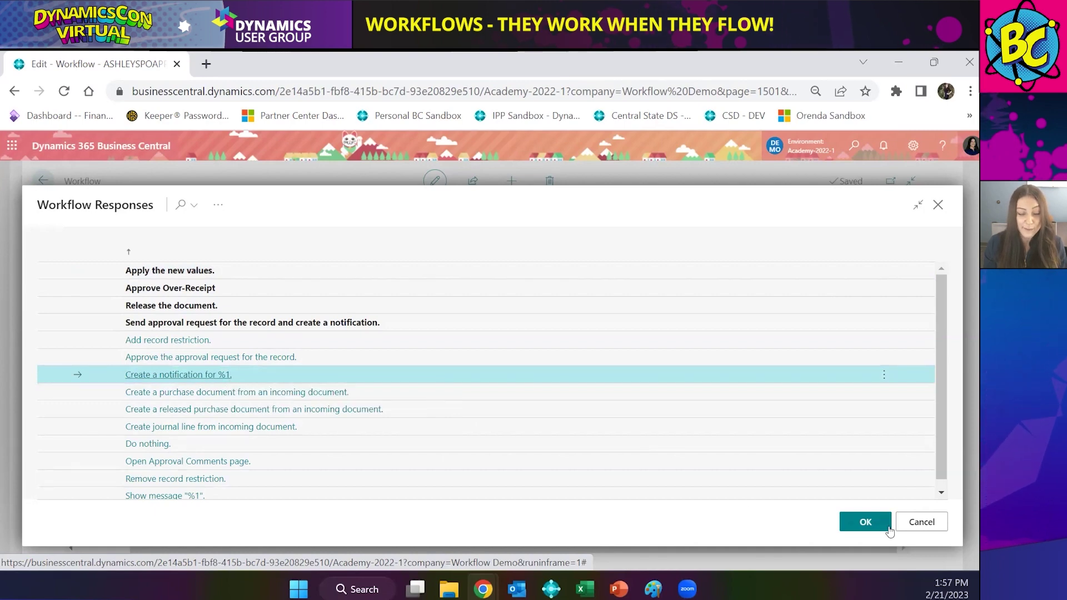
left_click(865, 522)
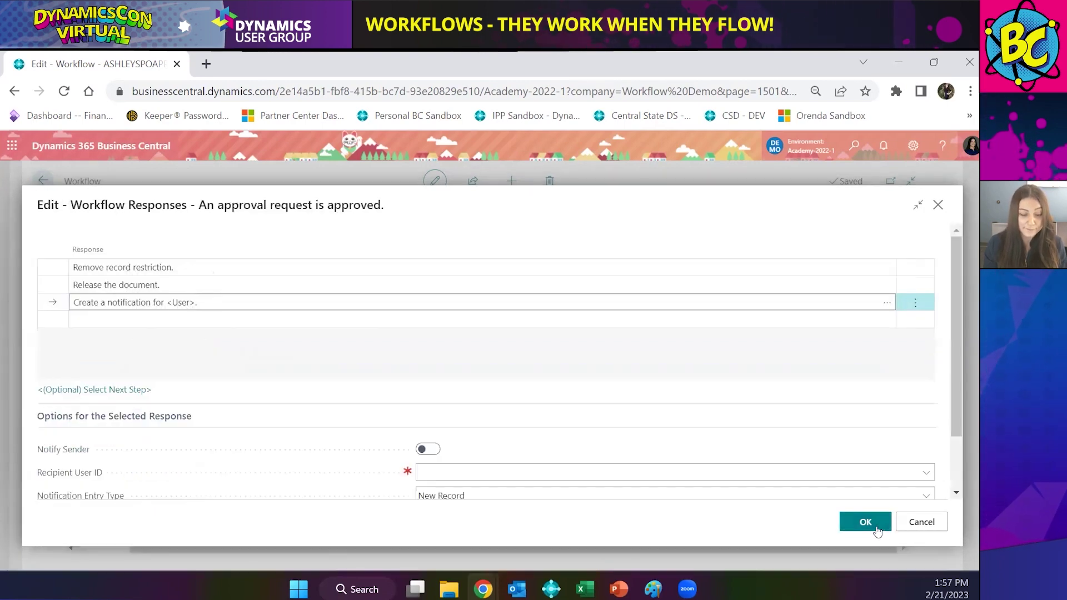
- Make the new notification response notify the sender, set its Notification Entry Type to Approval, and save the responses
left_click_drag(953, 364, 955, 417)
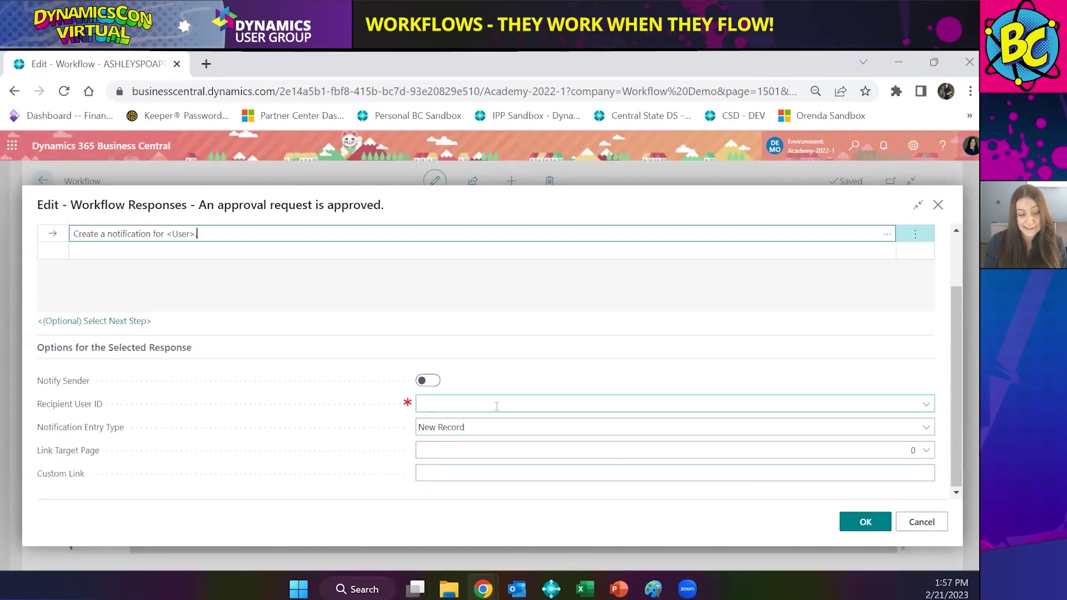
left_click(427, 381)
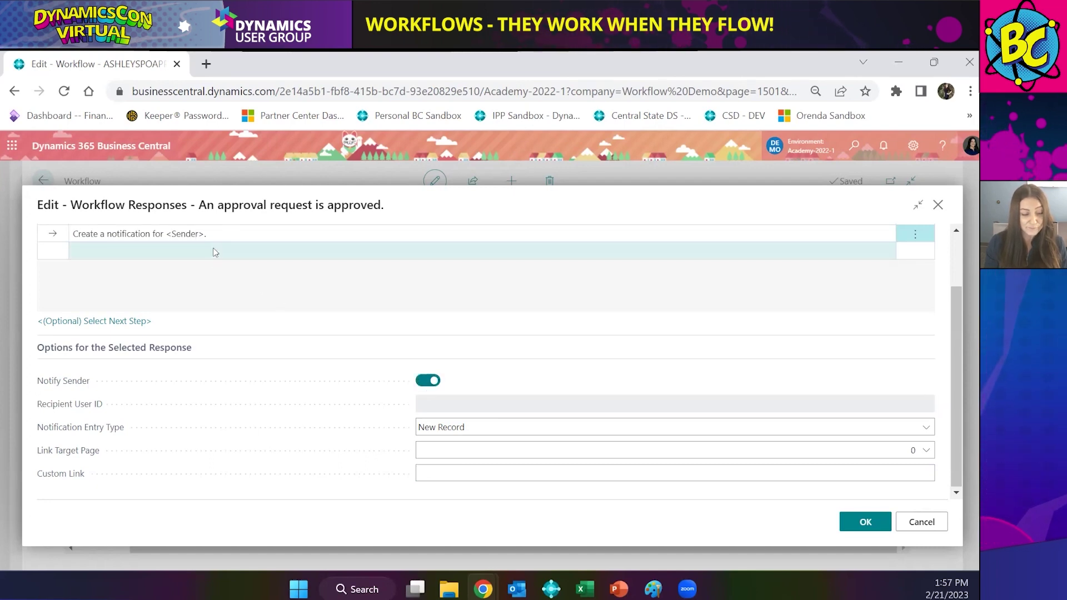
left_click(665, 432)
left_click(662, 456)
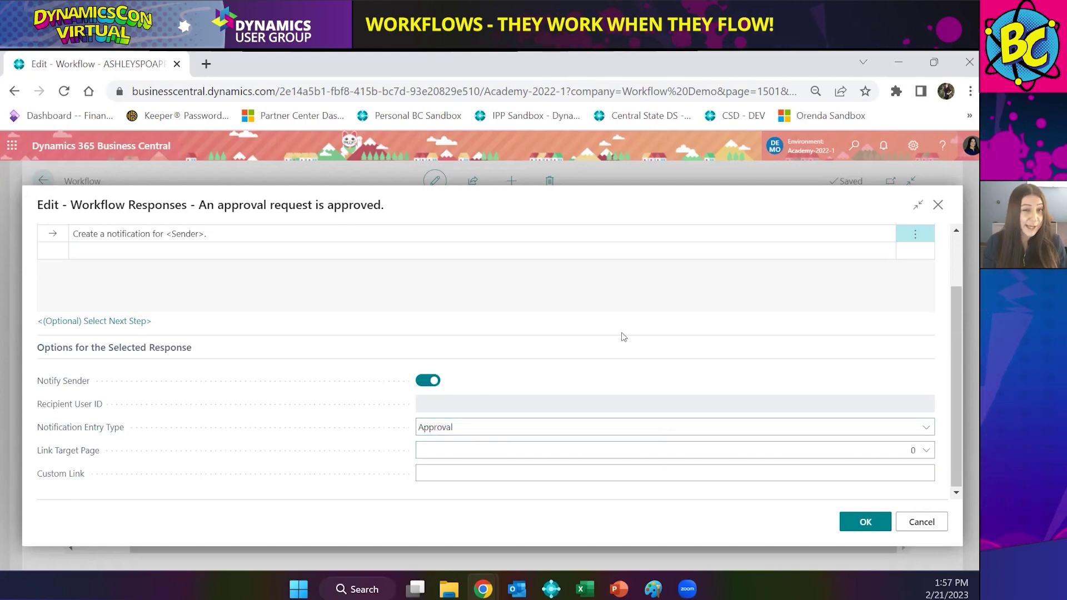
left_click(865, 525)
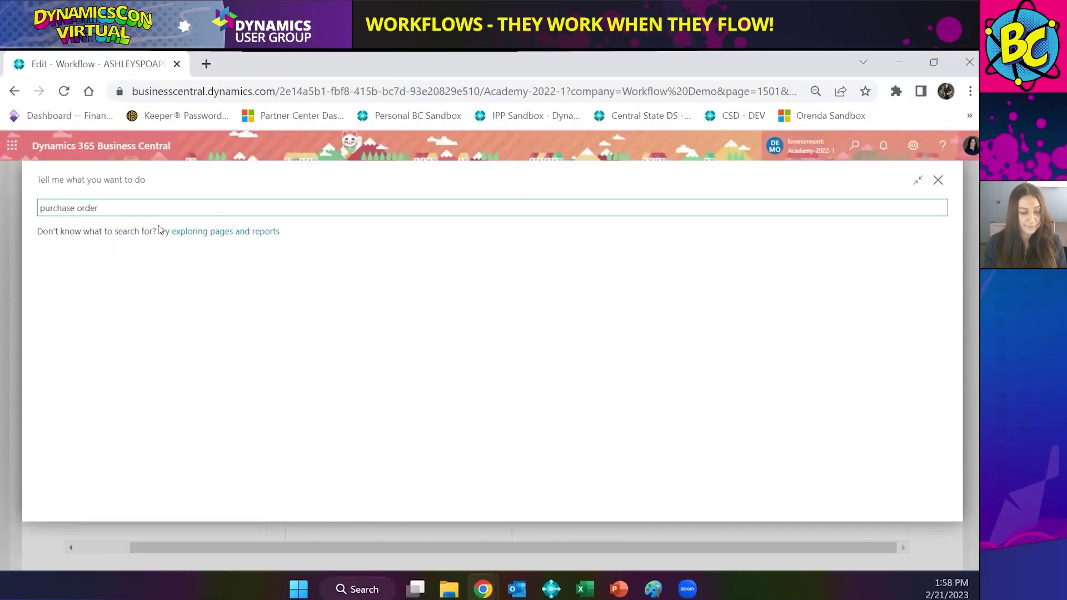
- Open the Purchase Orders list via a search for "purchase order" and create a new order for vendor Wide World Importers
key("Return")
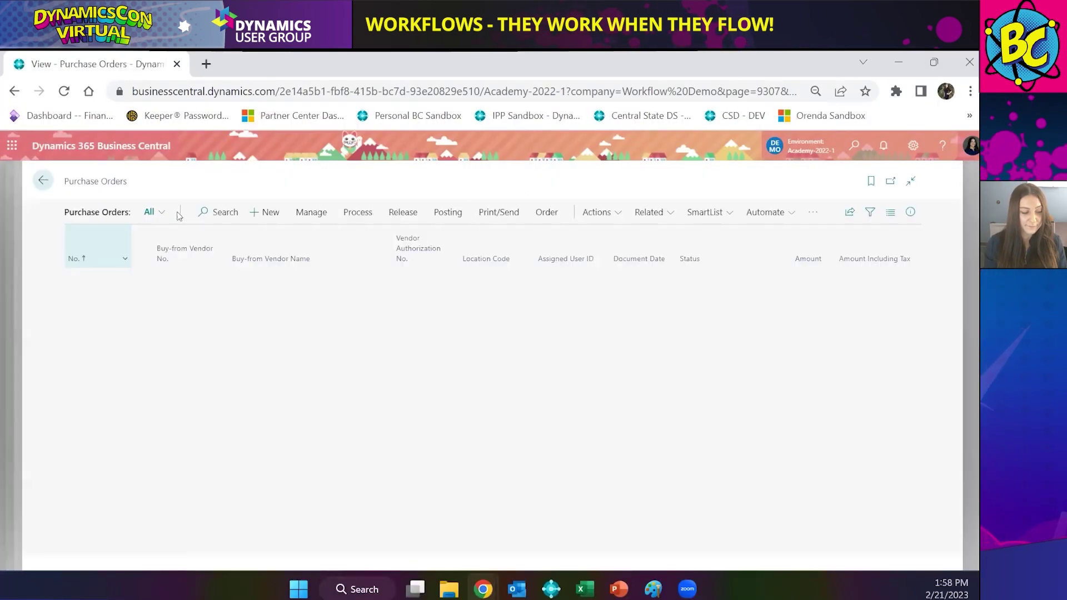
left_click(265, 217)
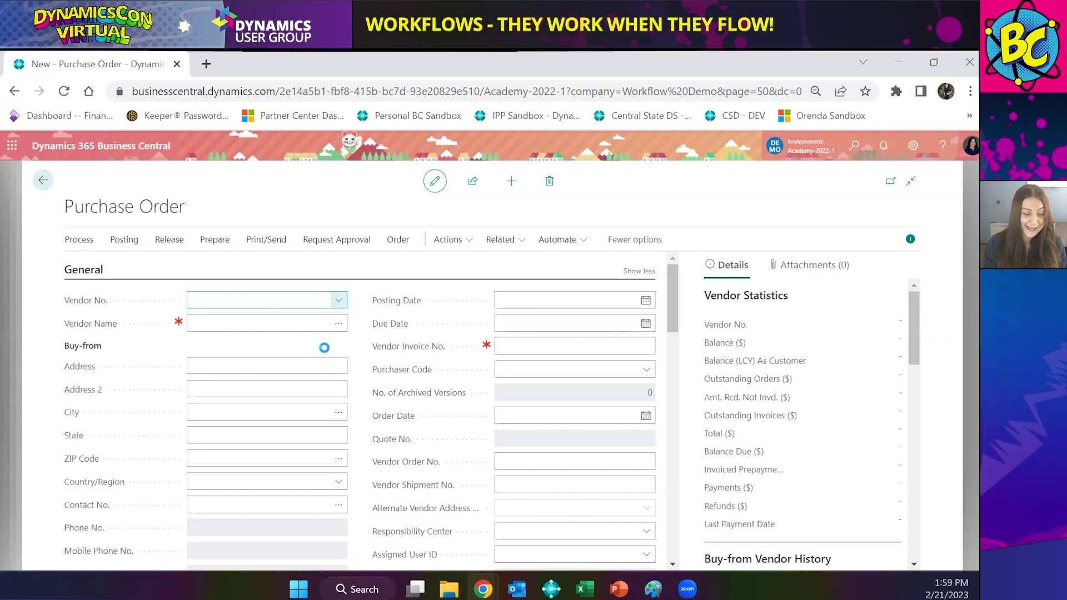
left_click(344, 304)
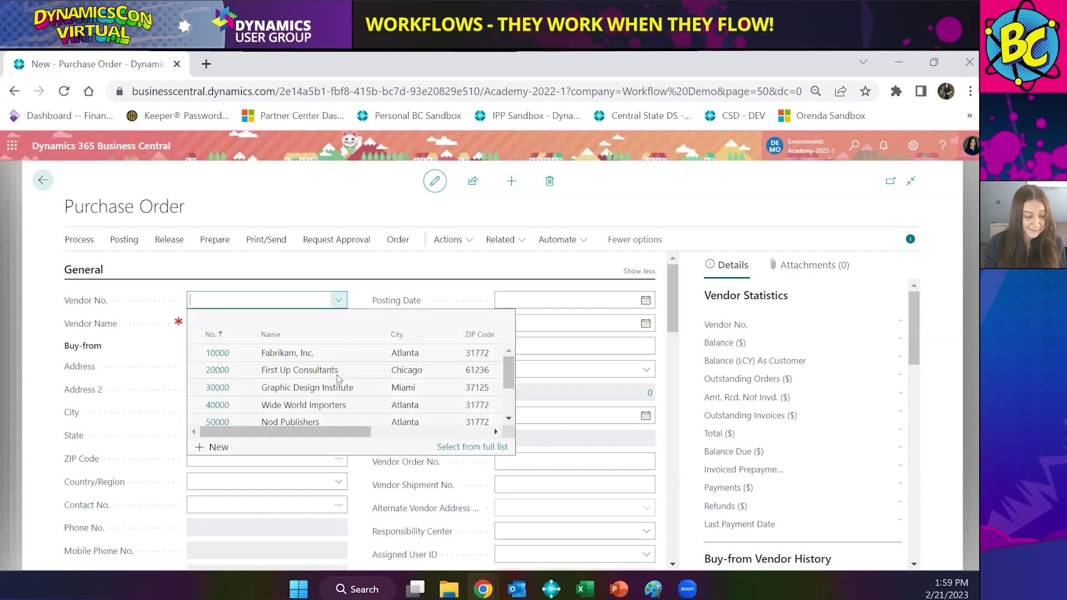
key("Down")
key("Down")
key("Down")
key("Down")
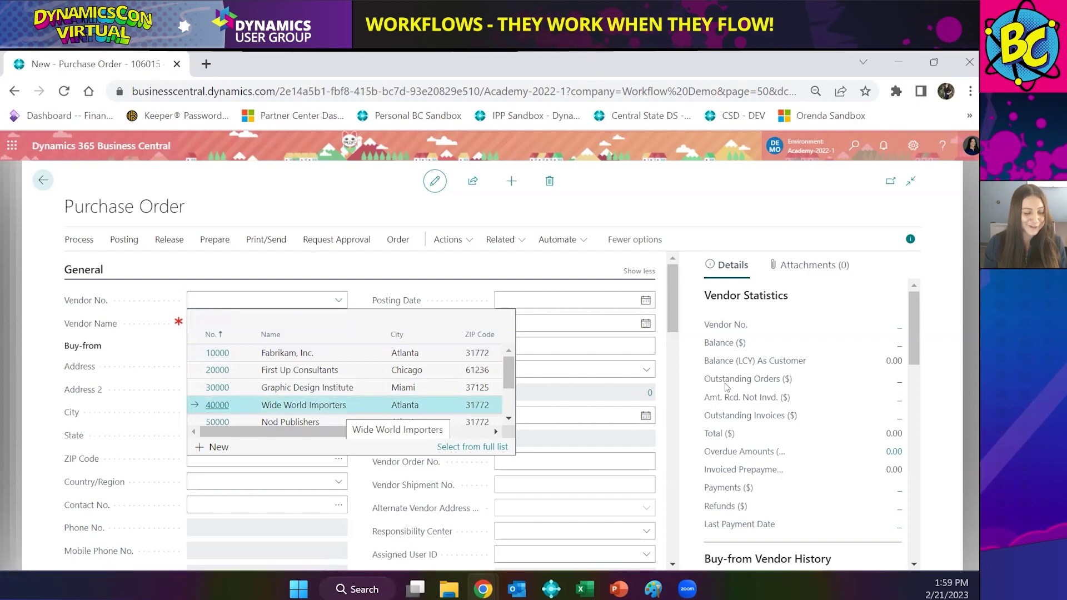
key("Return")
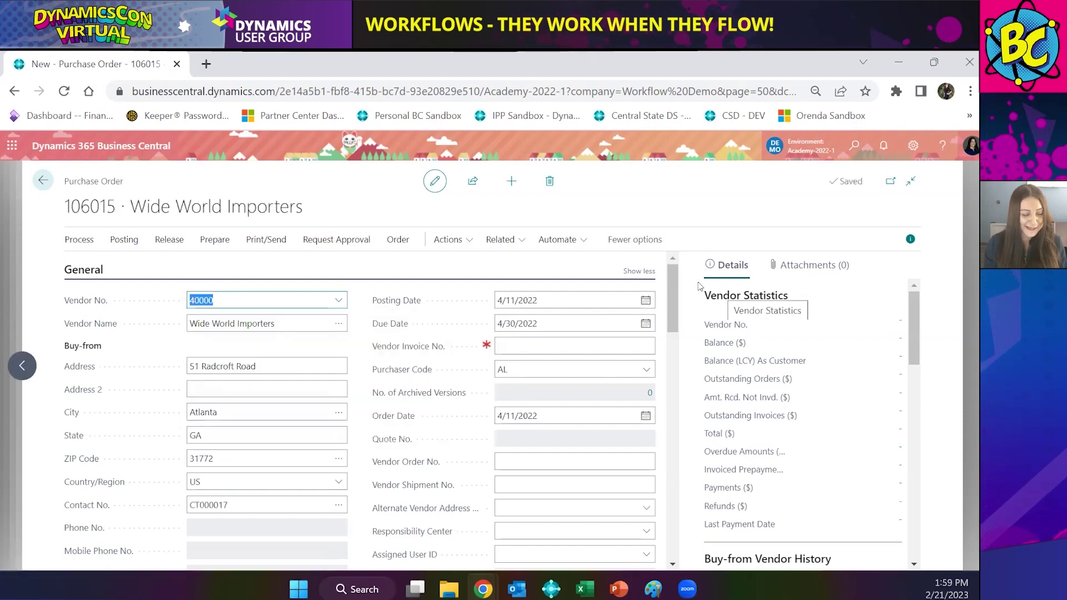
- Choose item 1920-S, ANTWERP Conference Table, for the first line of the purchase order
left_click_drag(671, 290, 668, 370)
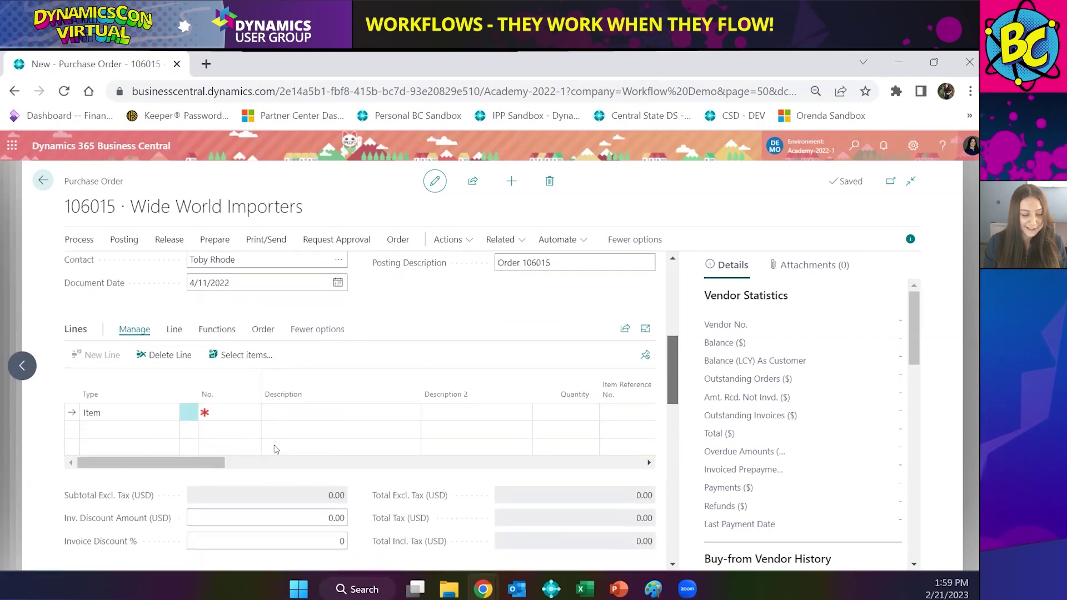
left_click(244, 412)
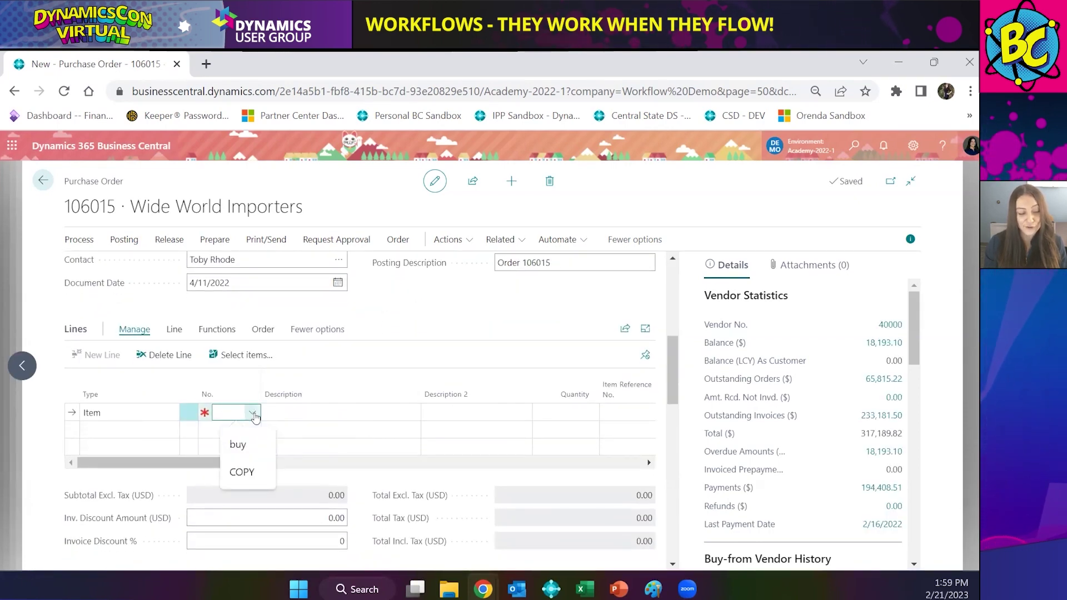
left_click(252, 414)
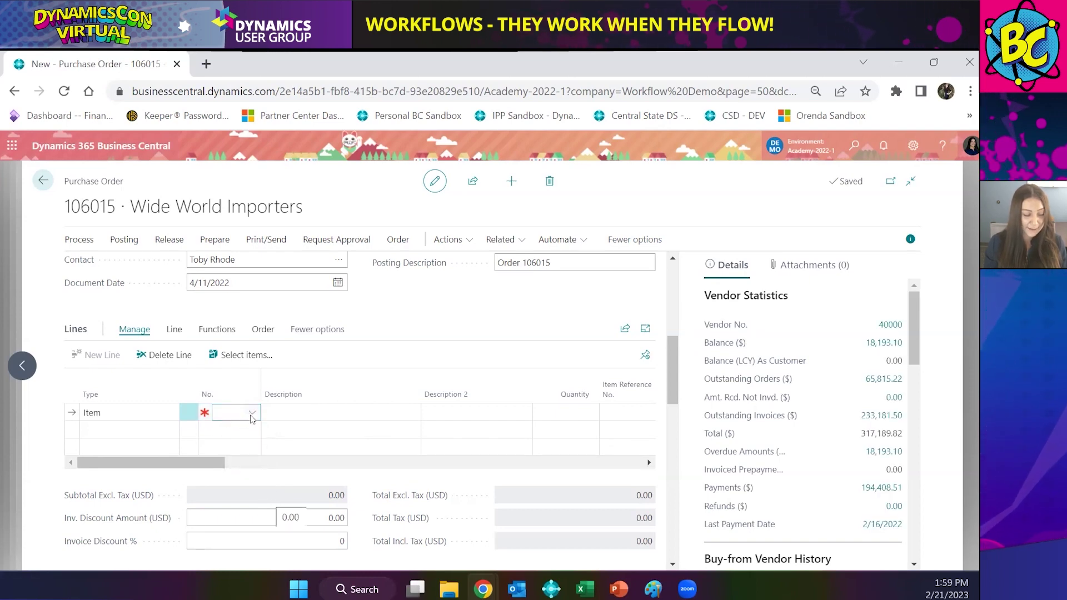
left_click(252, 415)
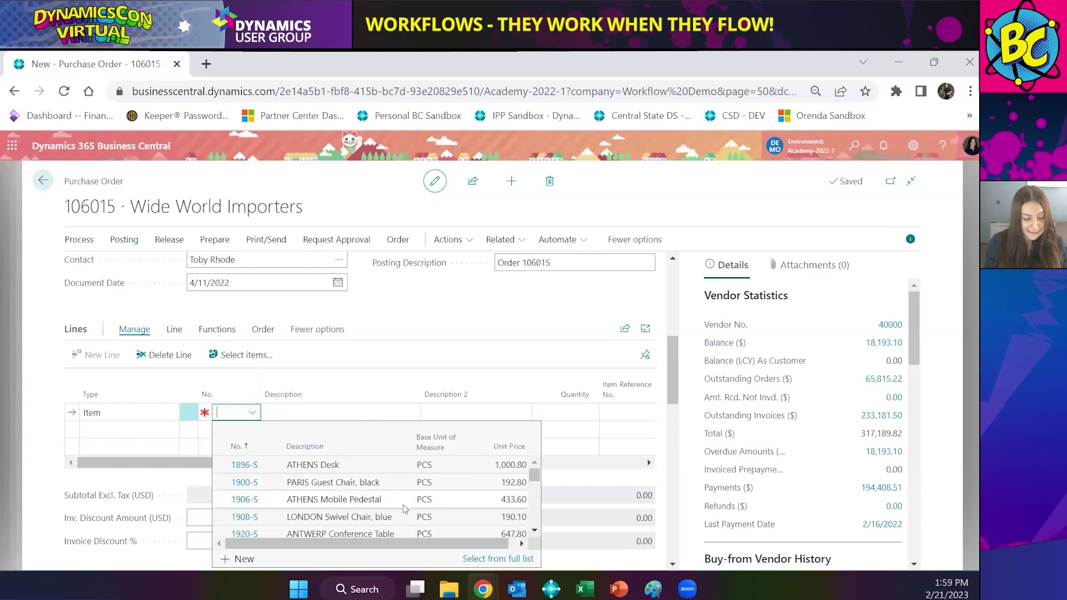
key("Down")
key("Down")
key("Down")
key("Down")
key("Down")
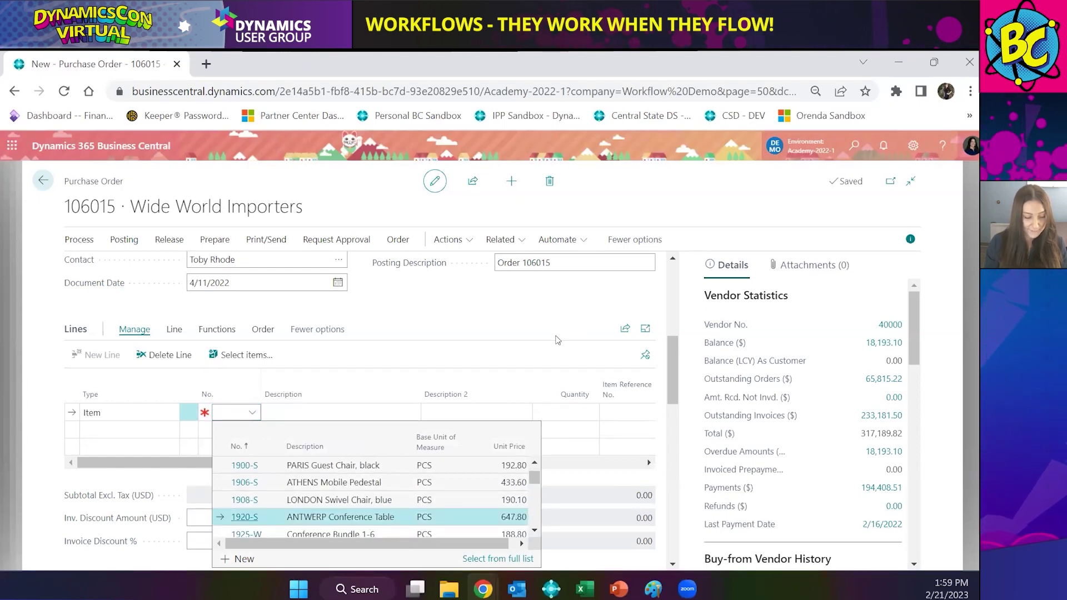
key("Return")
key("Return")
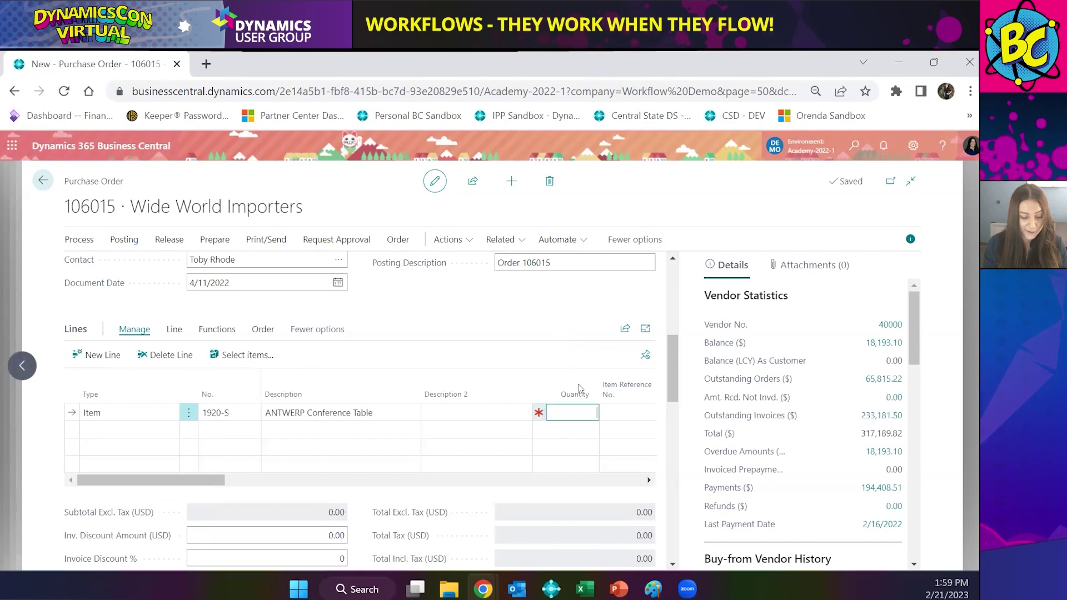
- Set the conference table line's quantity to 30 and hide the order's details pane
type("30")
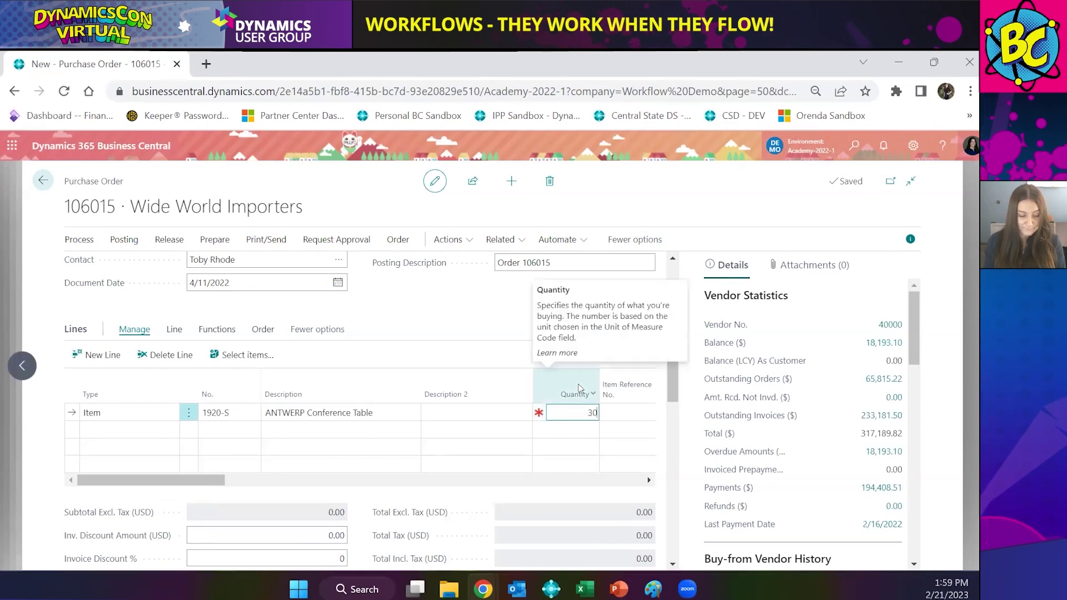
key("Tab")
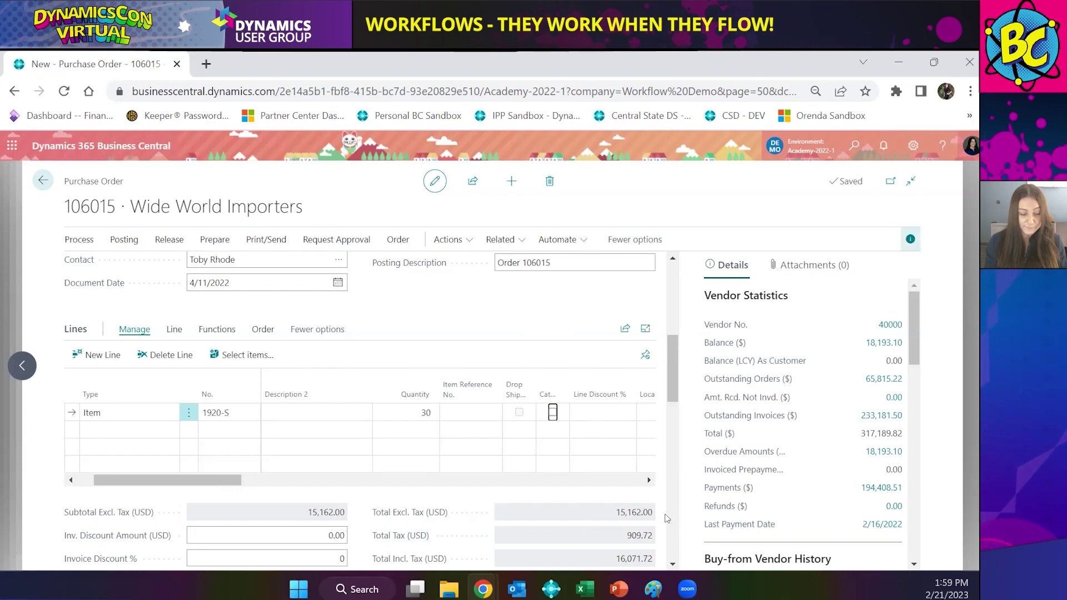
key("alt+F2")
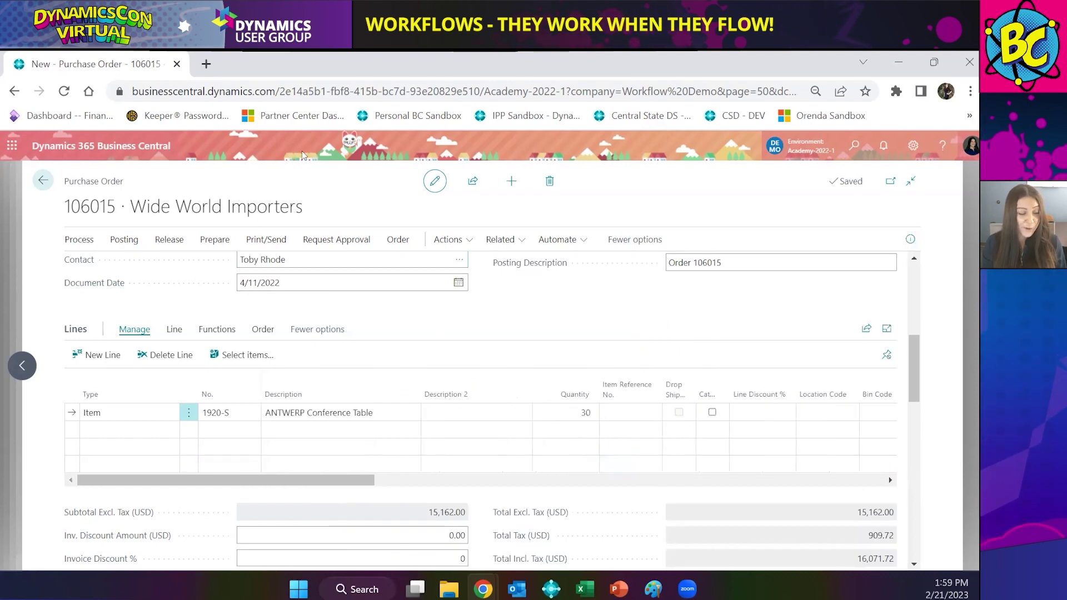
- Try to release the Wide World Importers purchase order without approval
left_click(177, 244)
left_click(603, 406)
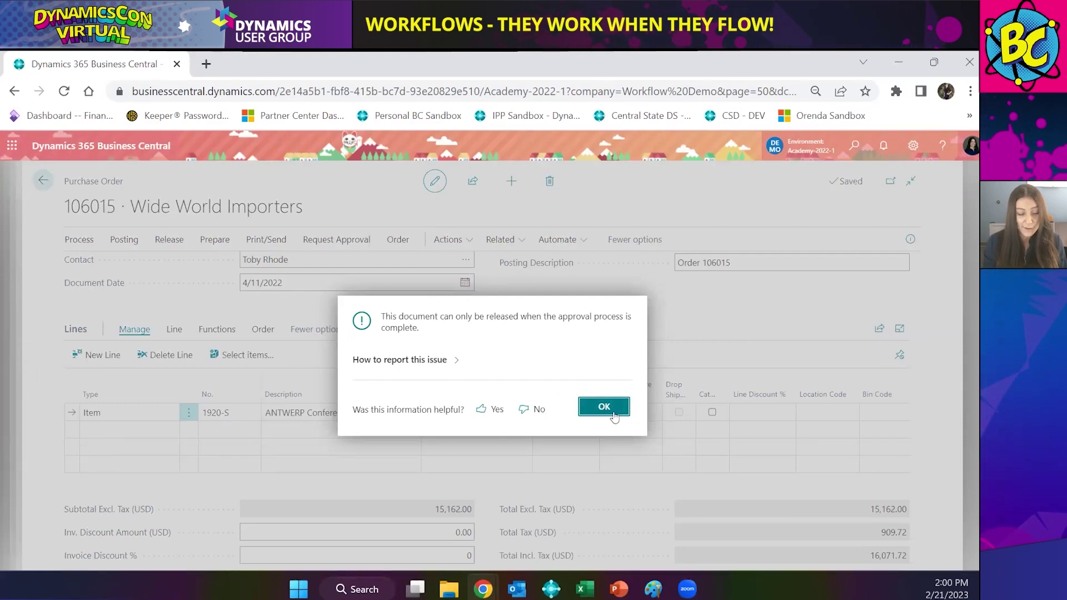
left_click(614, 410)
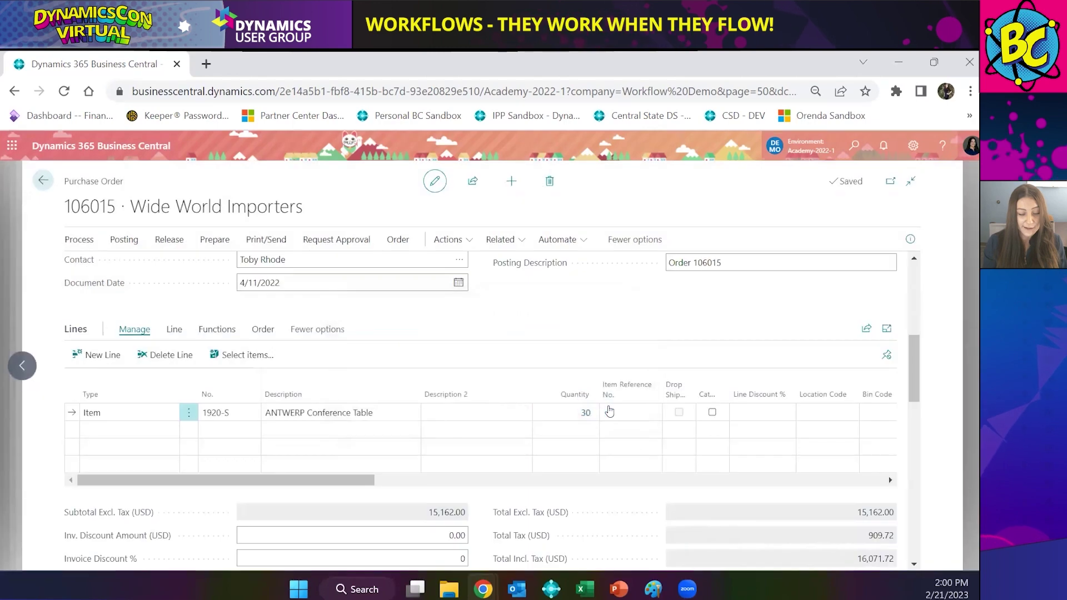
- Send an approval request for the Wide World Importers purchase order
left_click(358, 240)
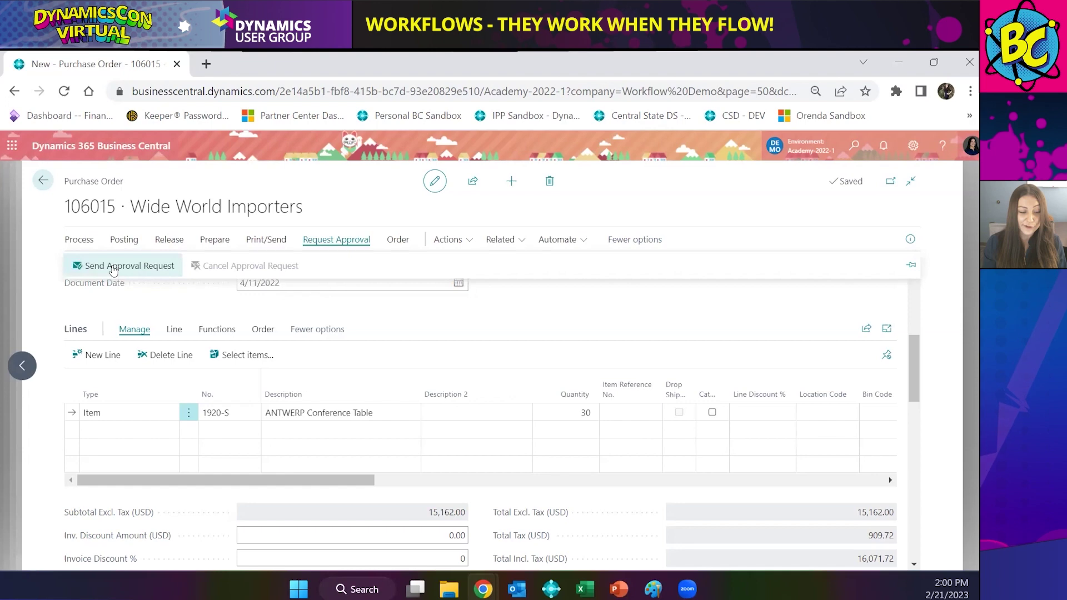
left_click(114, 268)
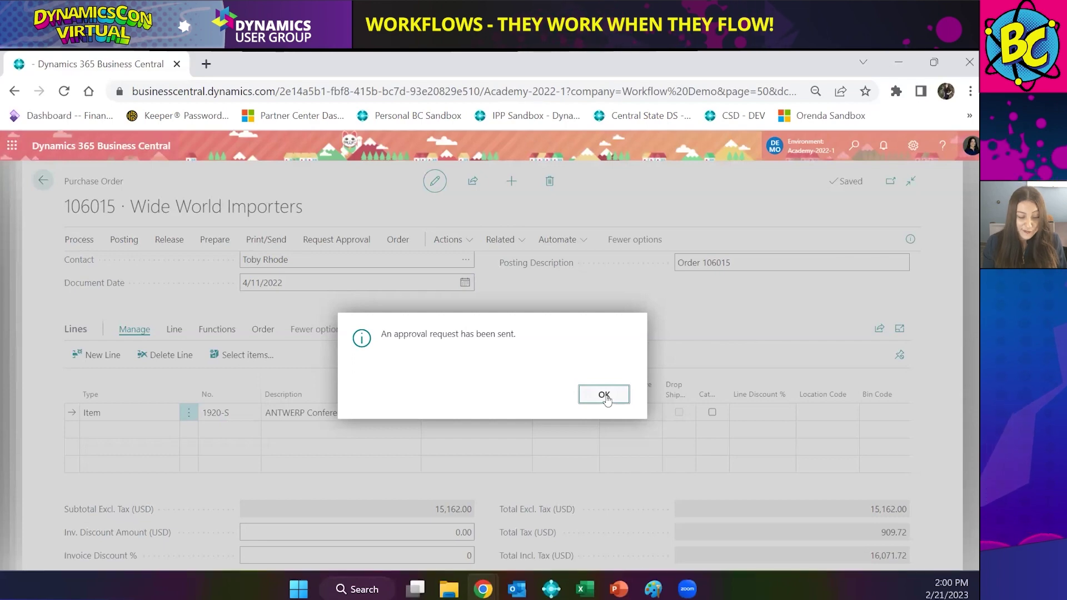
left_click(604, 395)
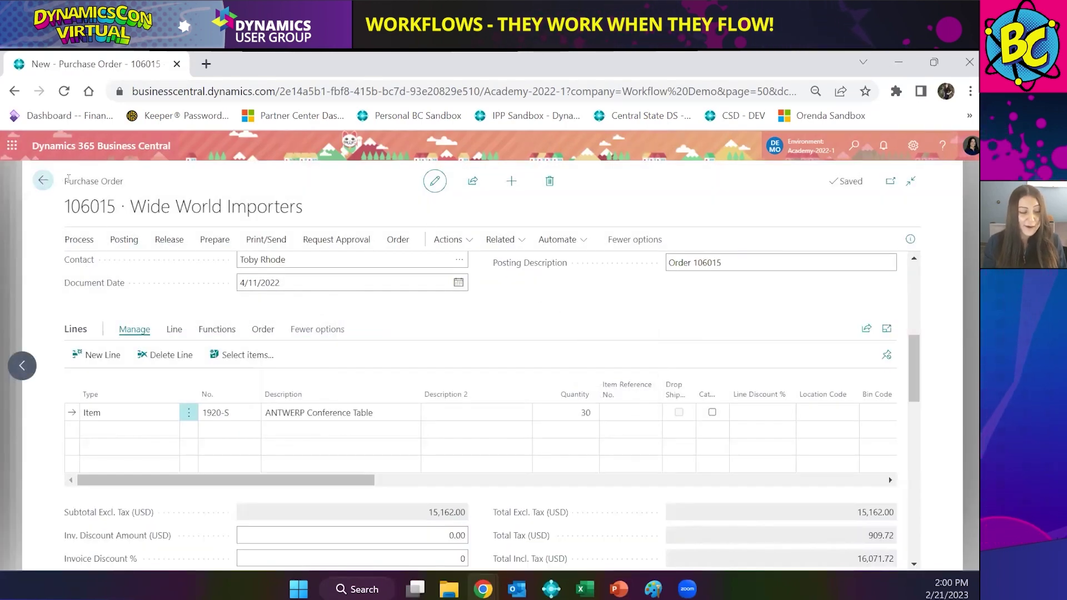
- Leave the purchase order, the workflow and the workflow templates, returning to the Workflow Demo company's home page
left_click(49, 181)
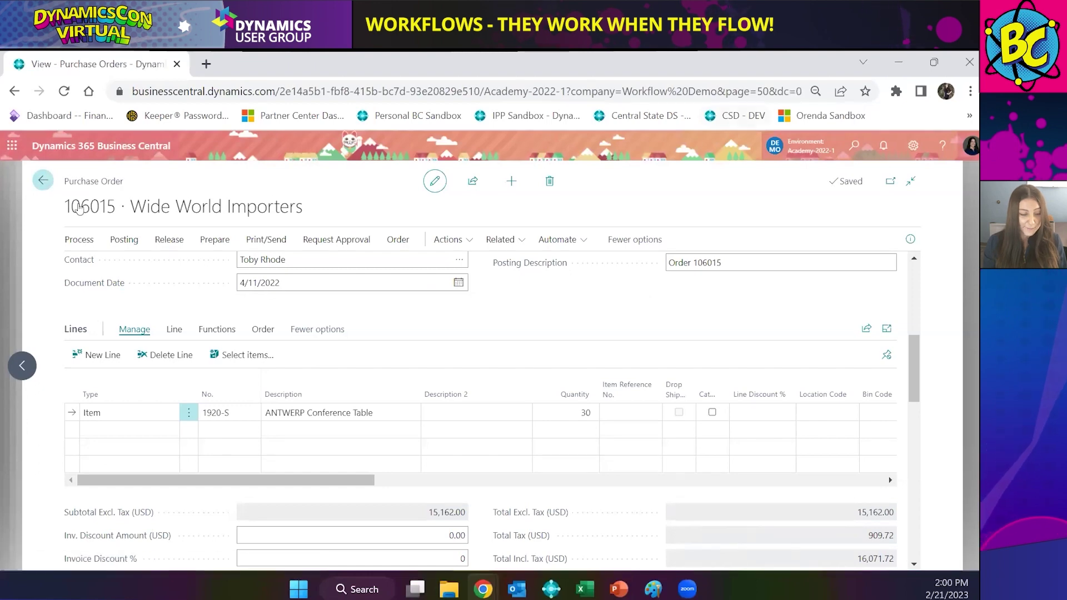
left_click(46, 184)
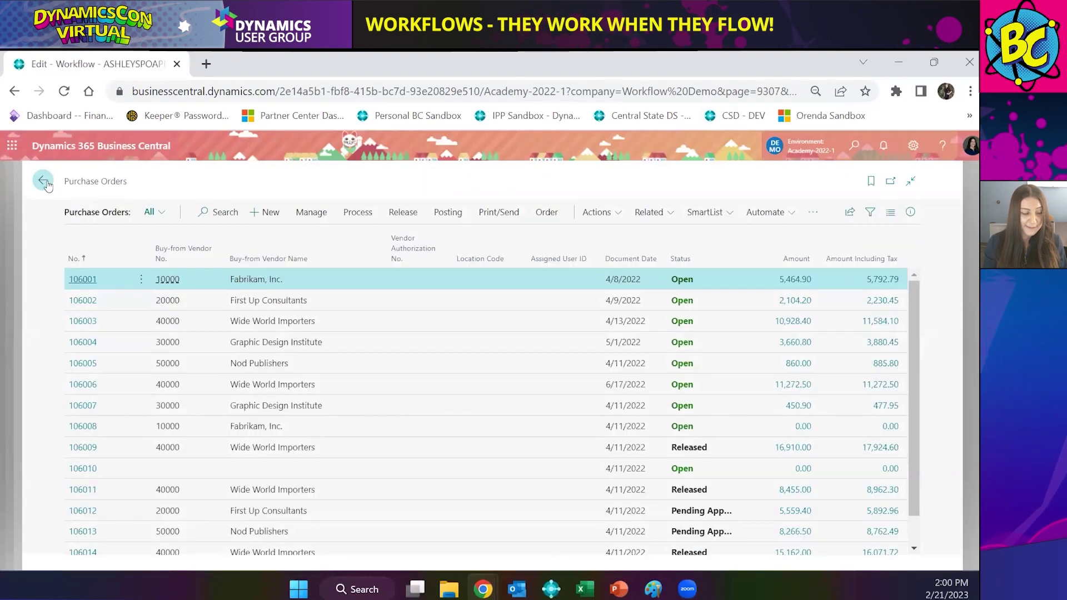
left_click(46, 183)
left_click(45, 184)
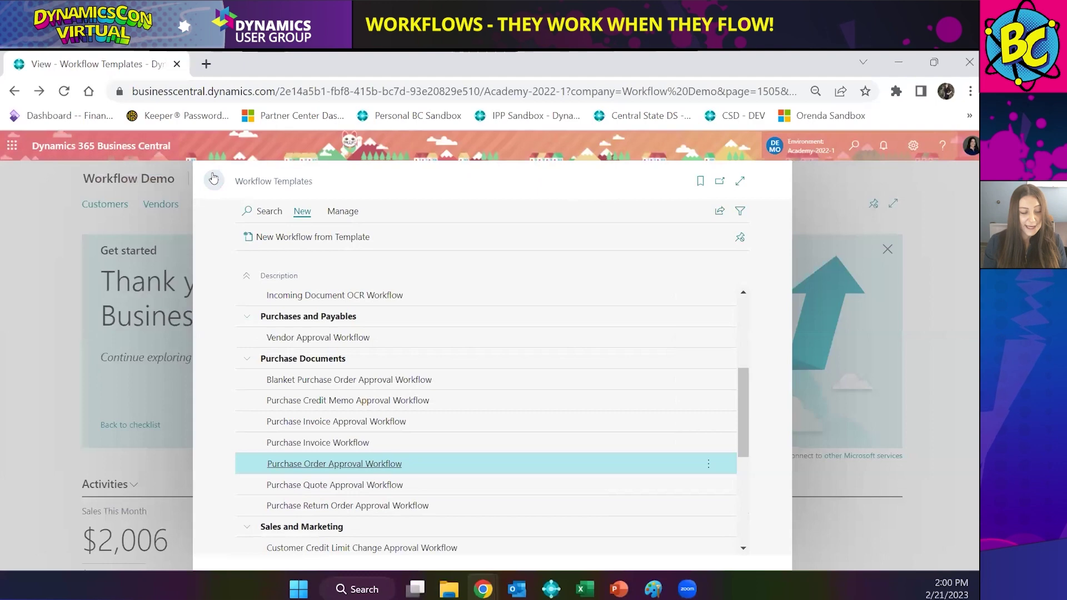
key("Escape")
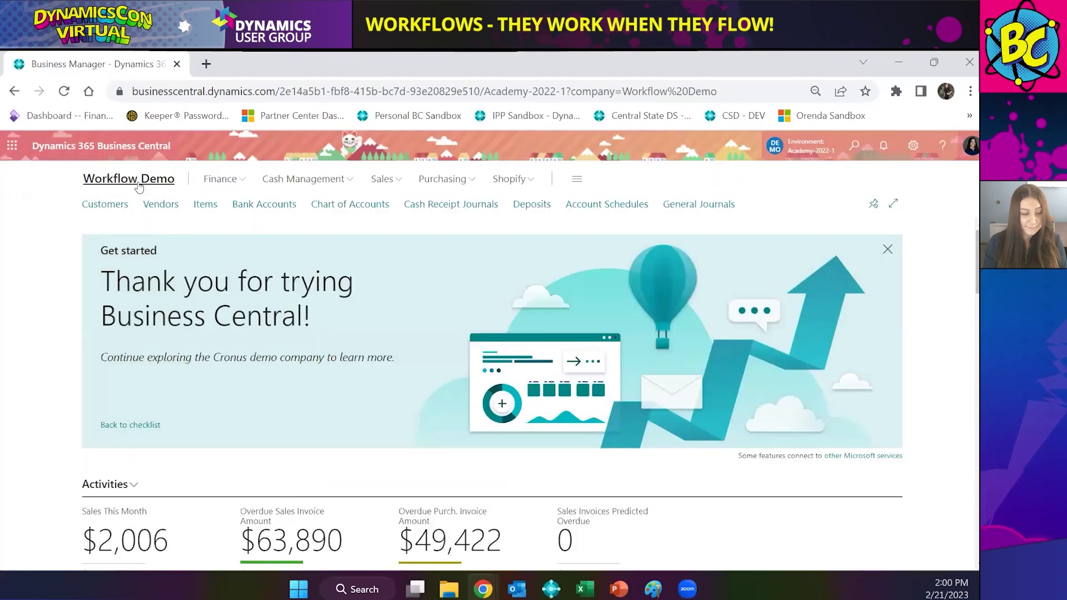
- Open the list of purchase order requests sent for approval and check the status, sender and approver of the Wide World Importers request
scroll(592, 344, "down", 1)
scroll(592, 345, "down", 7)
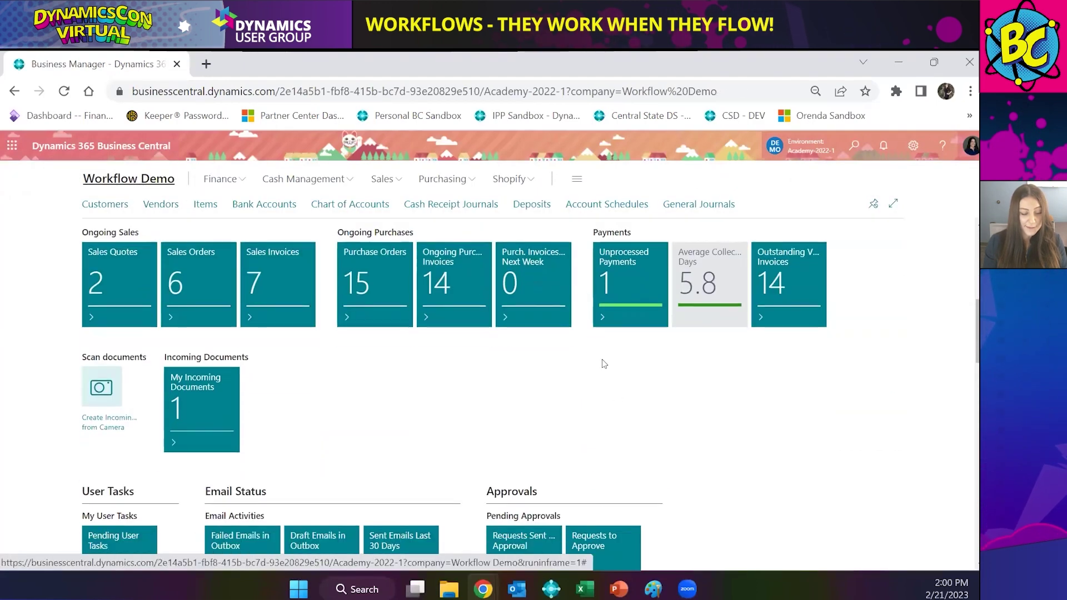
scroll(609, 376, "down", 1)
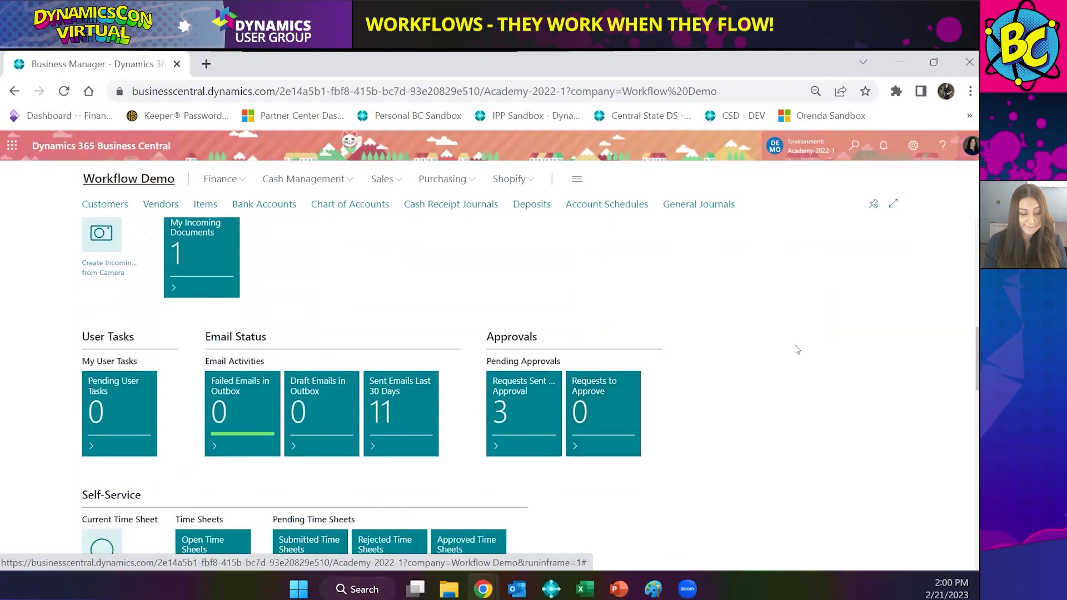
left_click(527, 395)
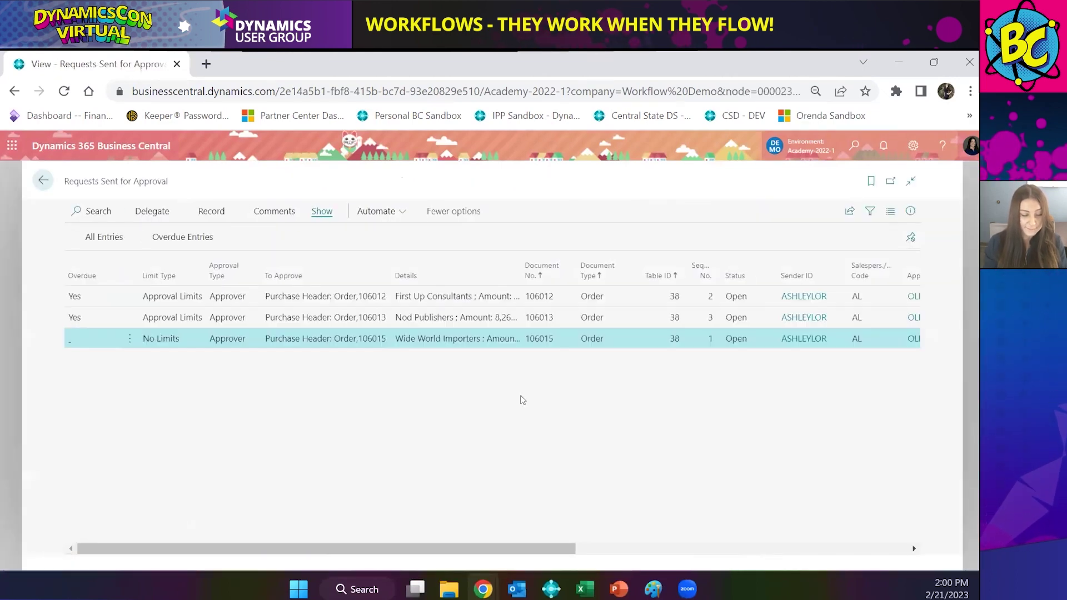
left_click_drag(560, 548, 623, 541)
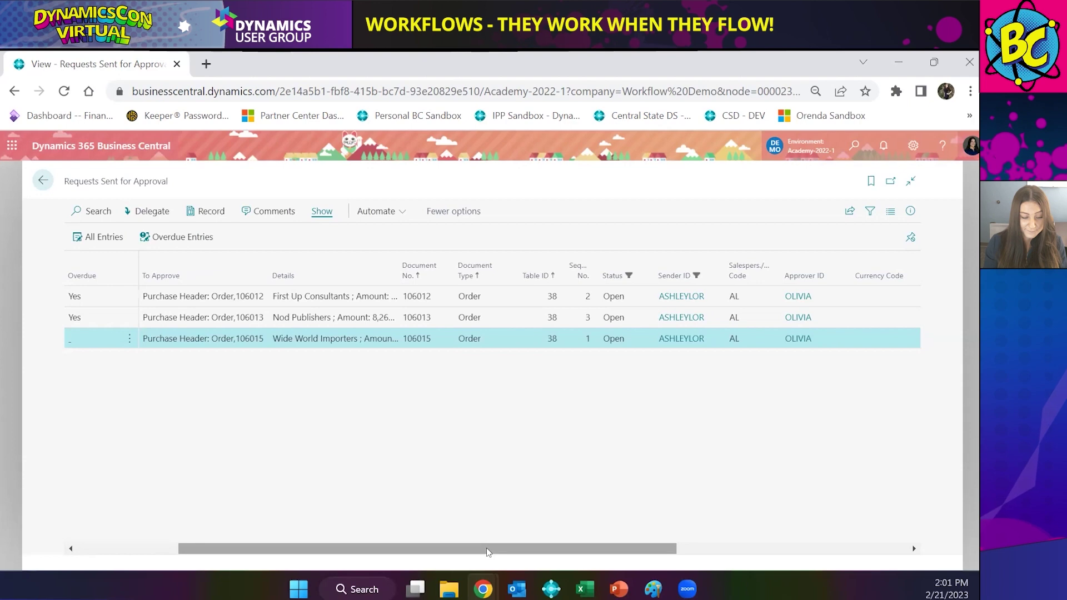
scroll(485, 548, "right", 3)
scroll(465, 552, "left", 3)
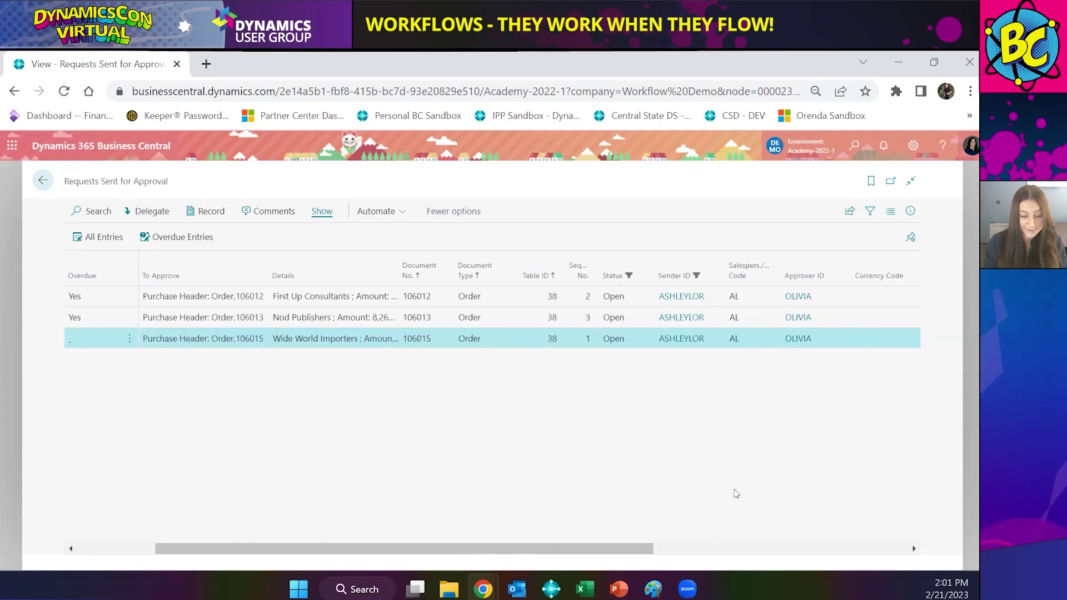
scroll(619, 549, "right", 3)
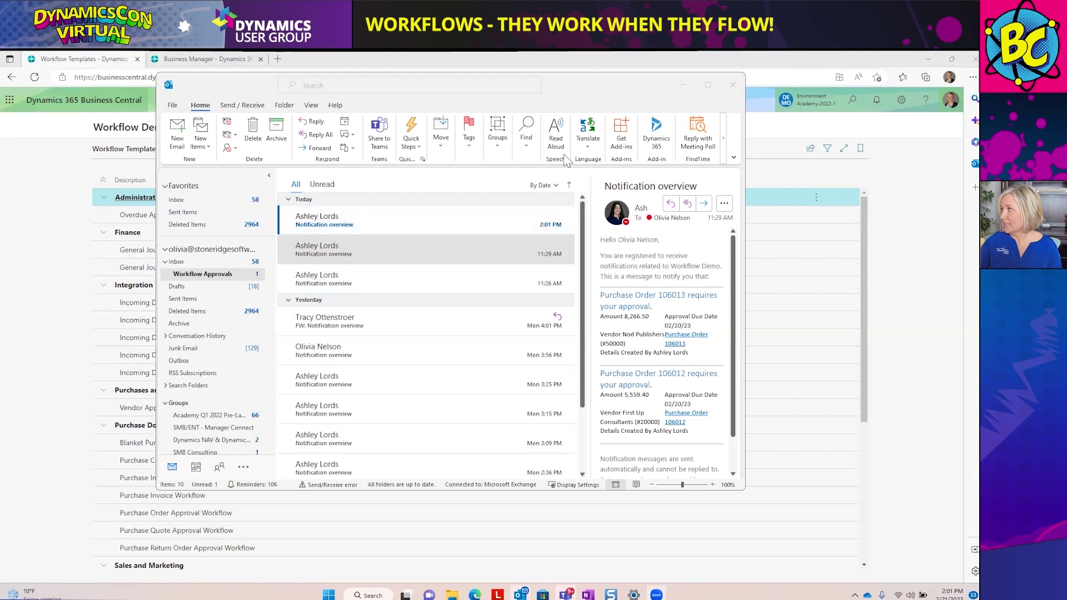
- In the approver's Outlook mailbox, open the newest approval notification and follow its link to purchase order 106015 in Business Central
left_click(305, 229)
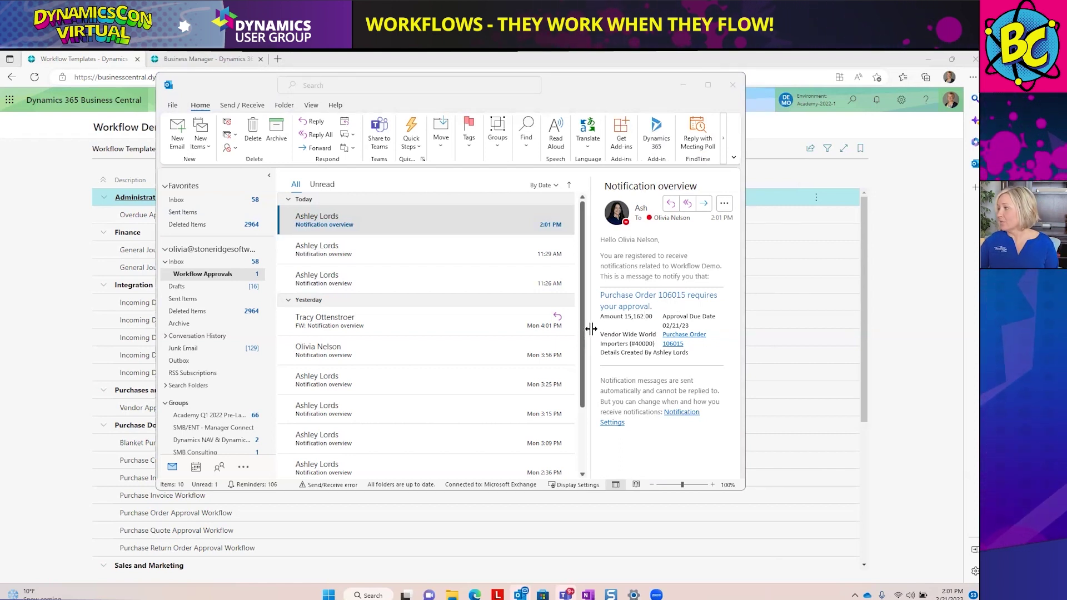
left_click(670, 346)
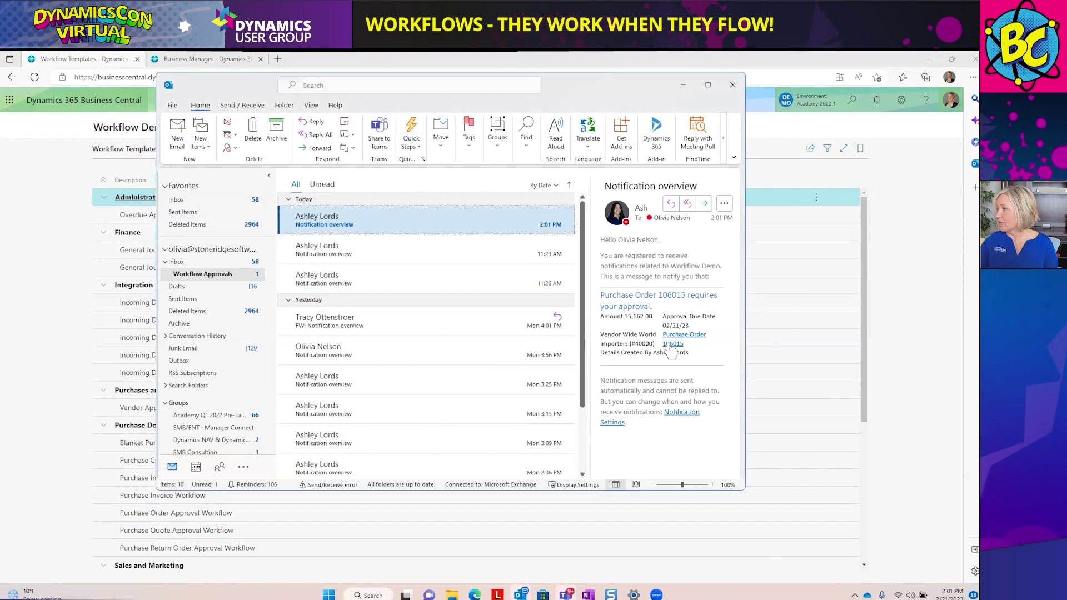
mouse_move(671, 348)
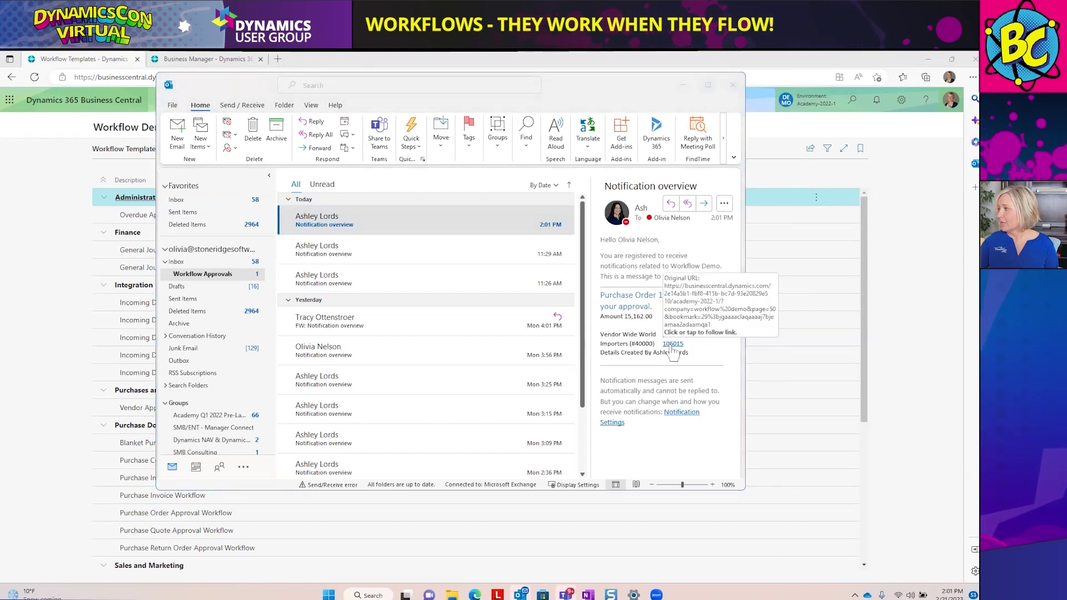
left_click(672, 345)
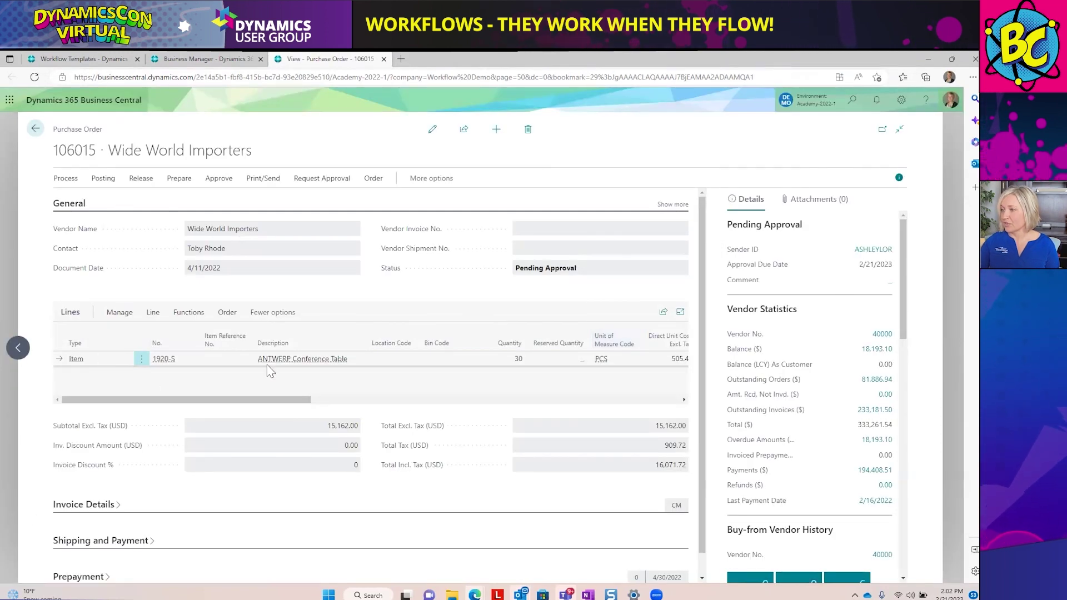
- Review the conference table line's amounts on the Wide World Importers purchase order and approve the order
left_click_drag(250, 399, 364, 420)
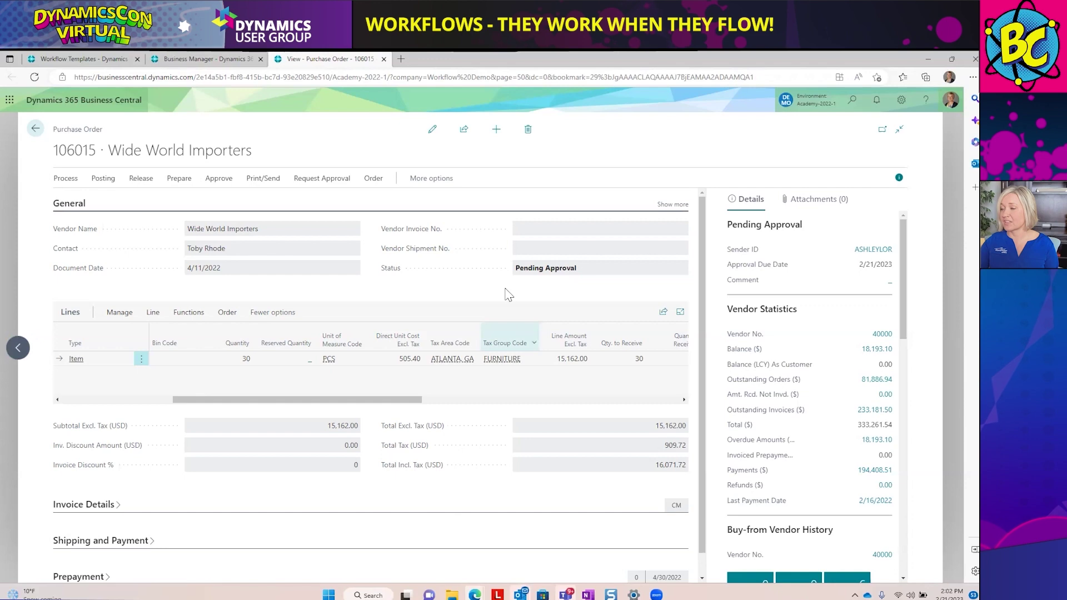
left_click(221, 183)
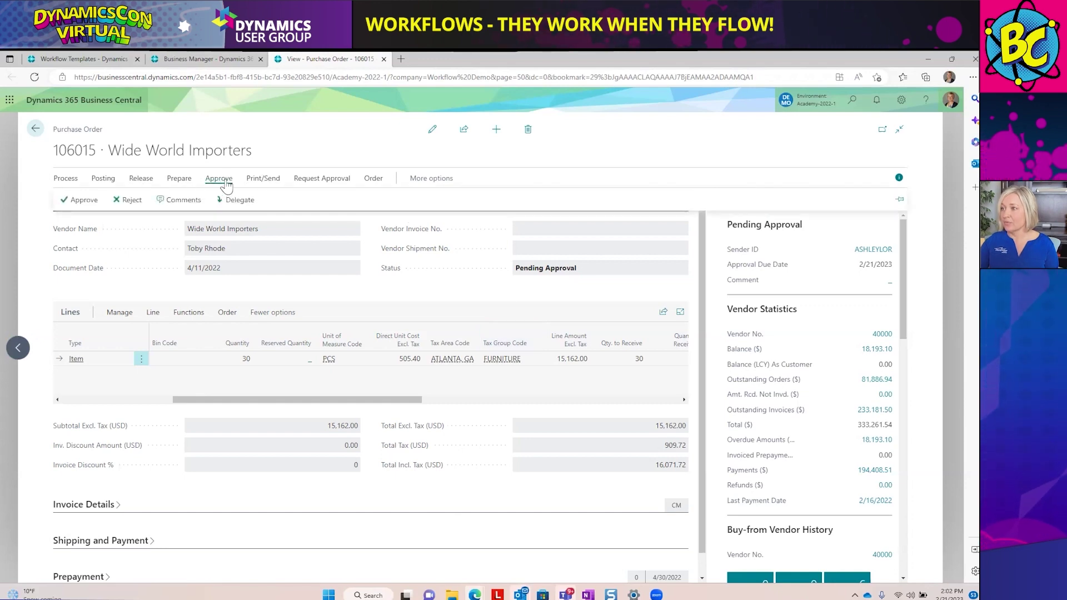
left_click(80, 200)
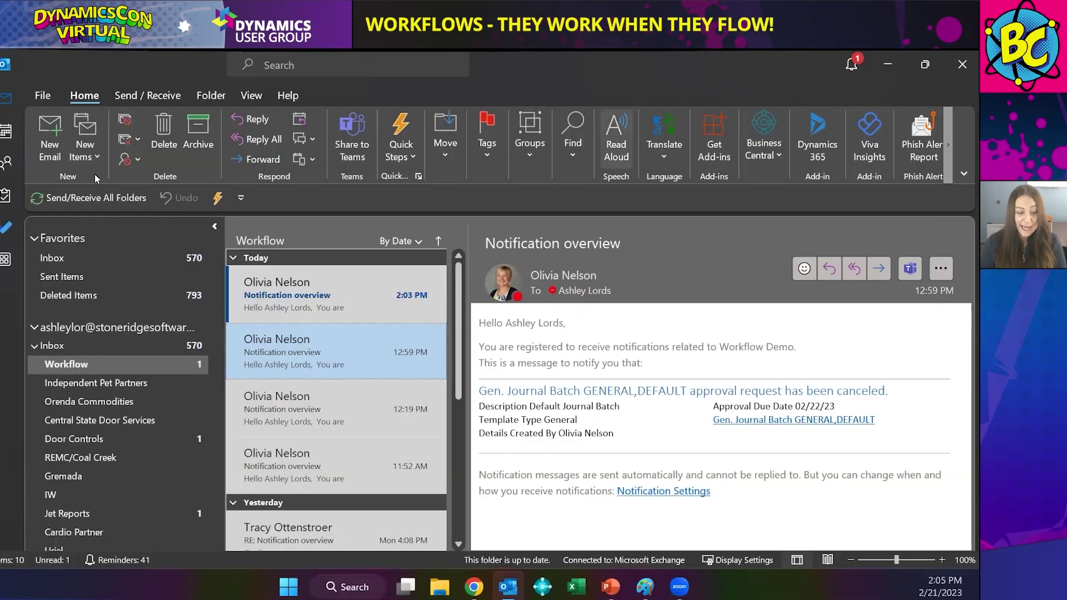
- Read the newest workflow notification e-mail in the sender's Outlook mailbox
left_click(345, 300)
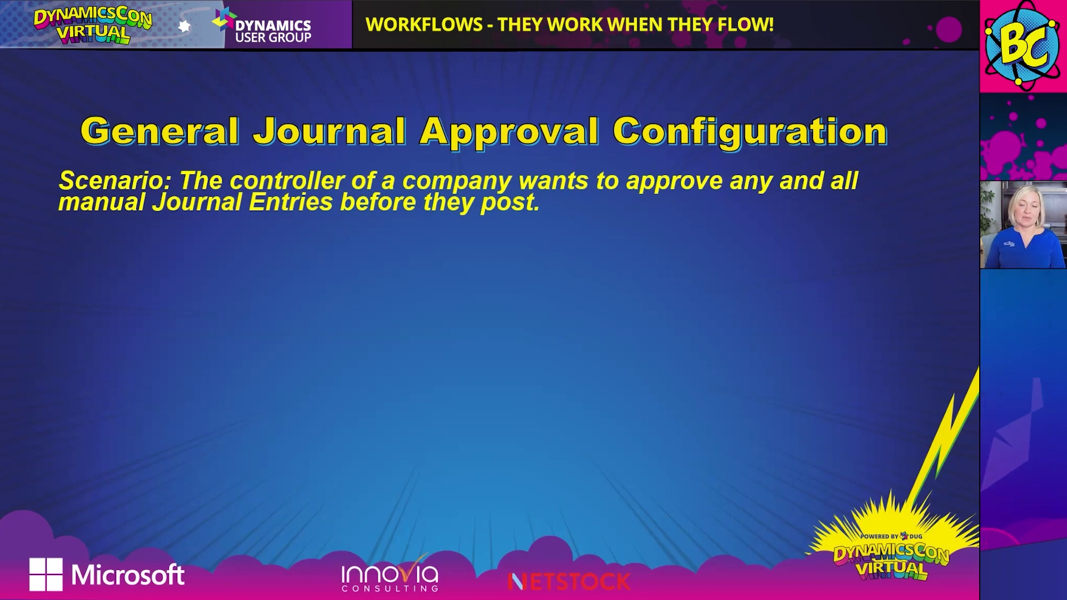
key("Right")
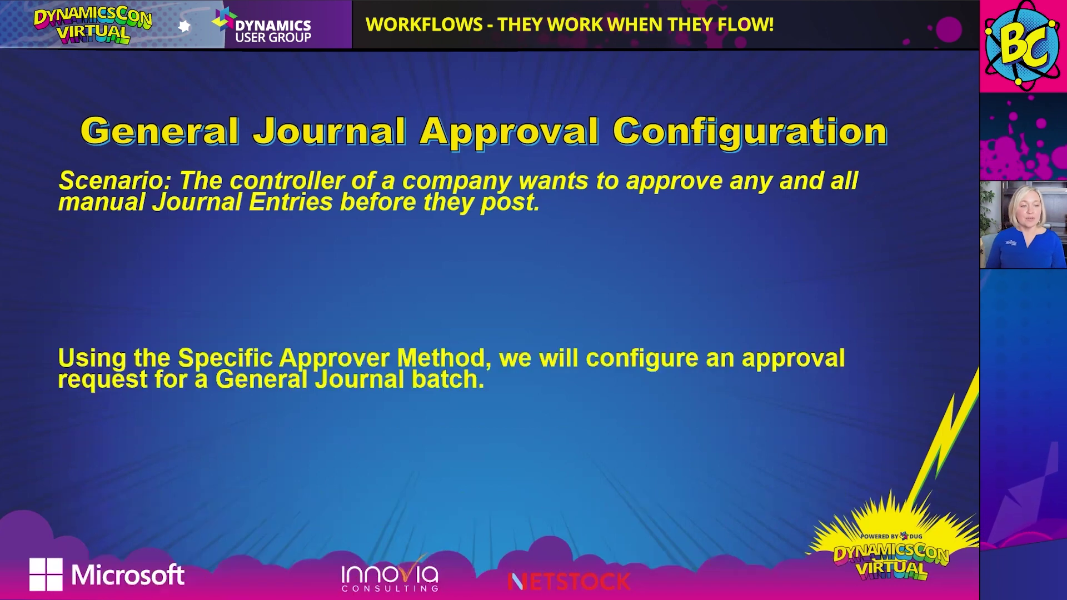
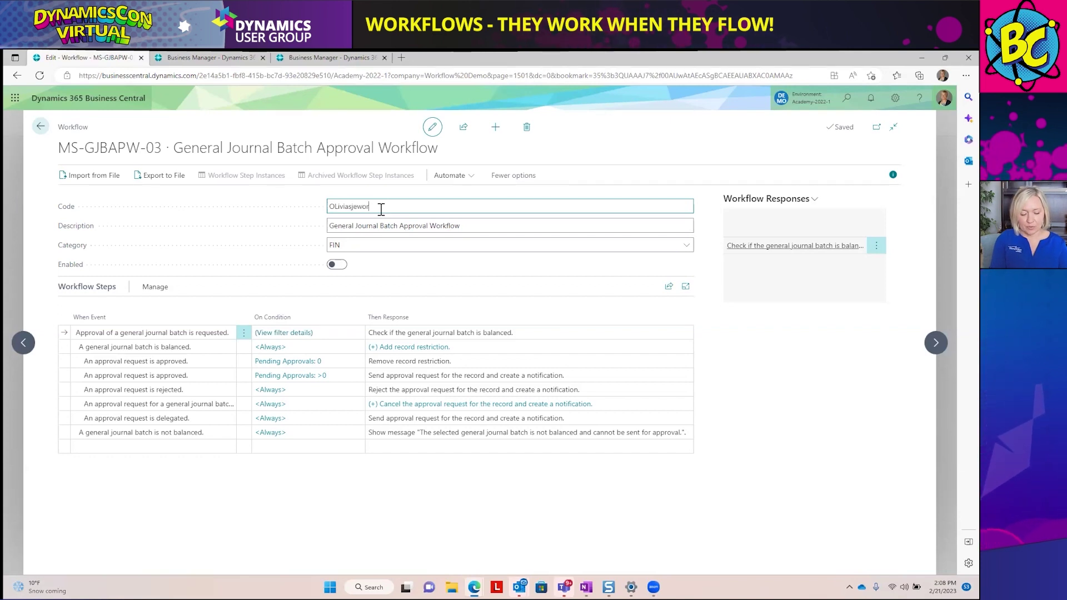
- Confirm the general journal batch workflow's new code and limit its balanced-batch event to the General template type
left_click(361, 224)
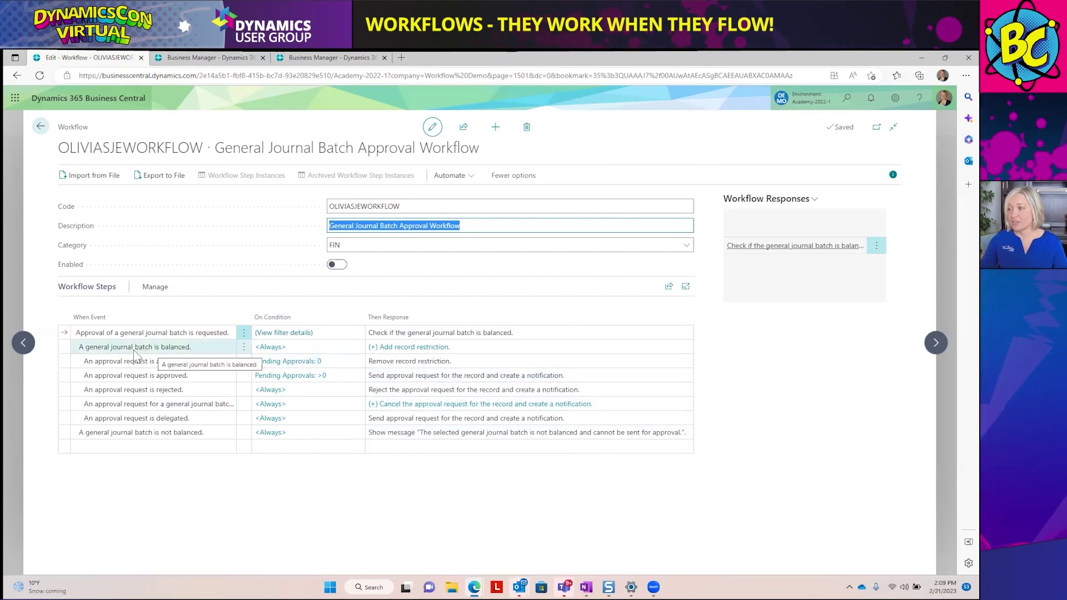
left_click(270, 348)
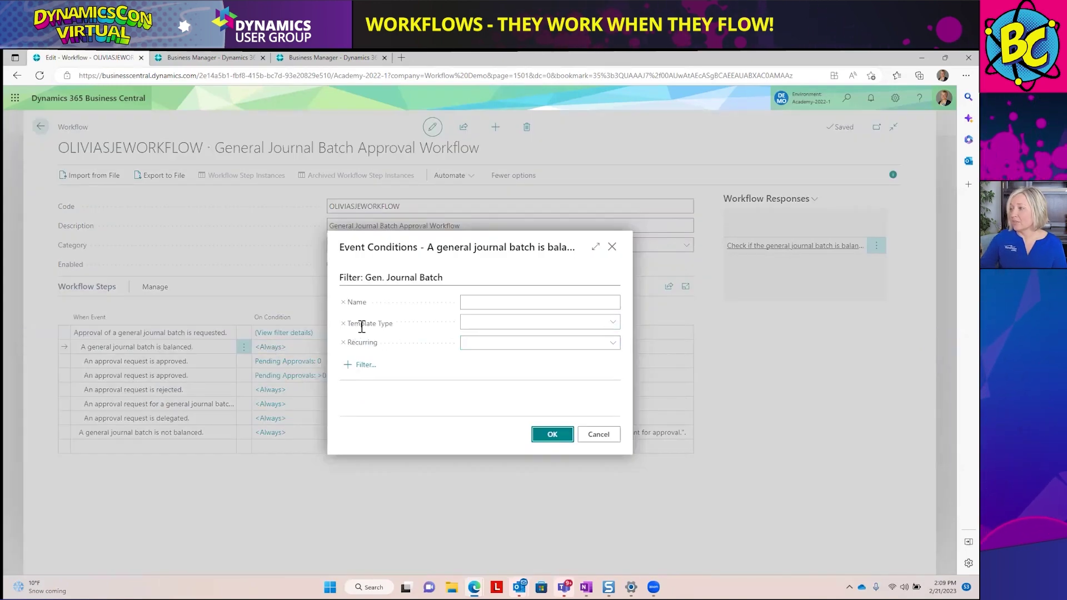
left_click(609, 327)
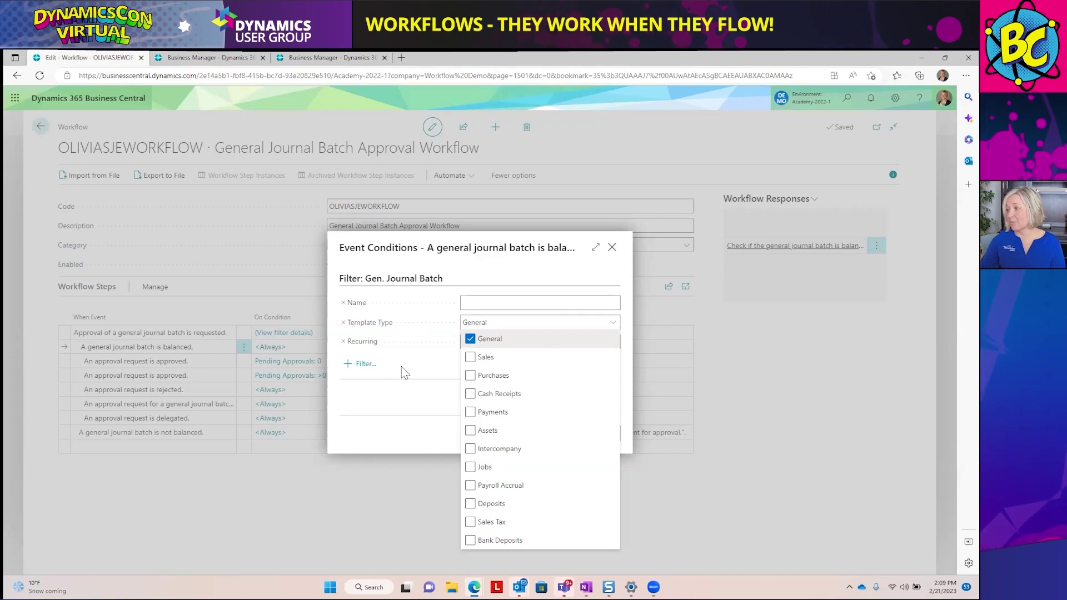
left_click(425, 360)
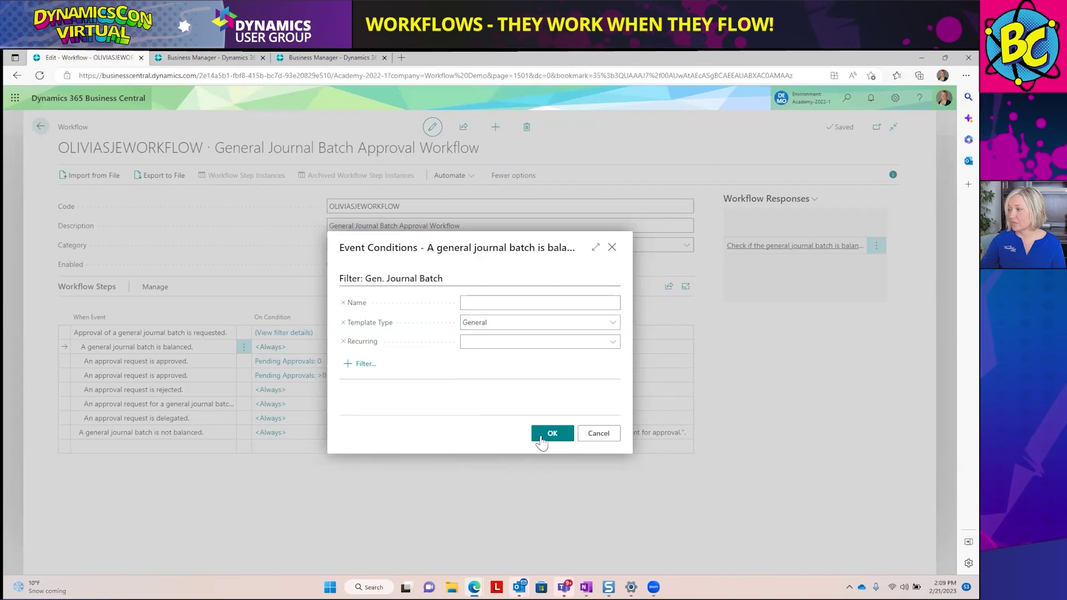
left_click(551, 434)
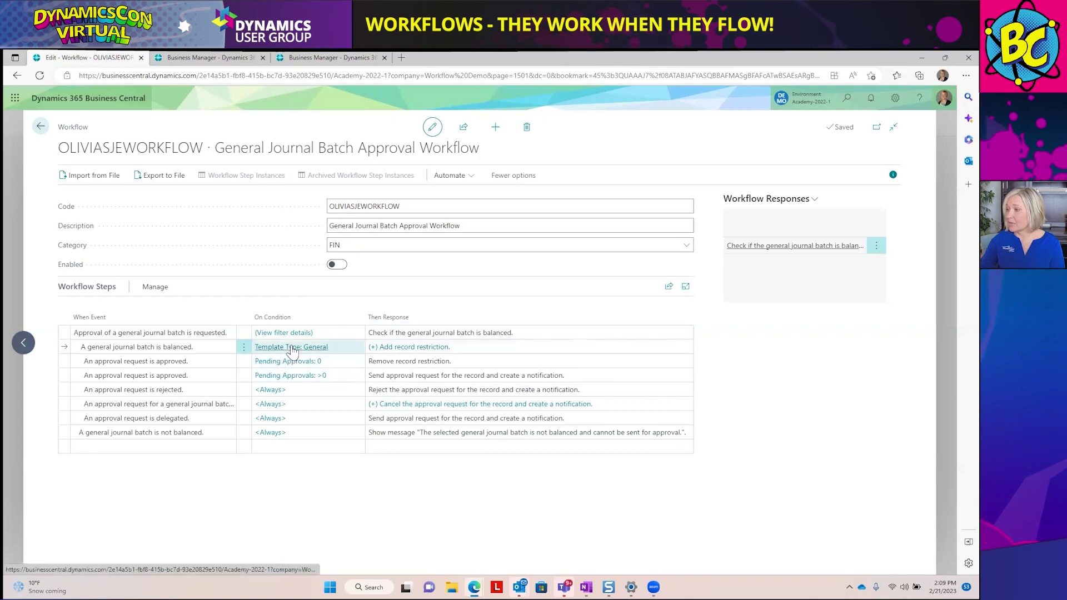
- For the balanced-batch event's approval request response, set the approver limit type to Specific Approver and choose the first listed user as approver
left_click(387, 347)
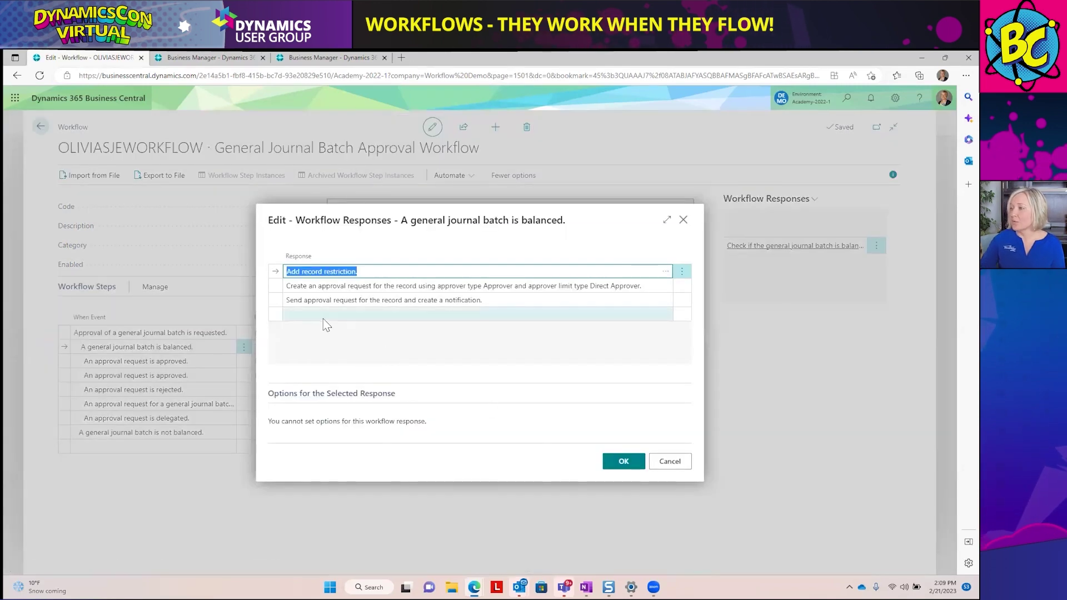
left_click(303, 287)
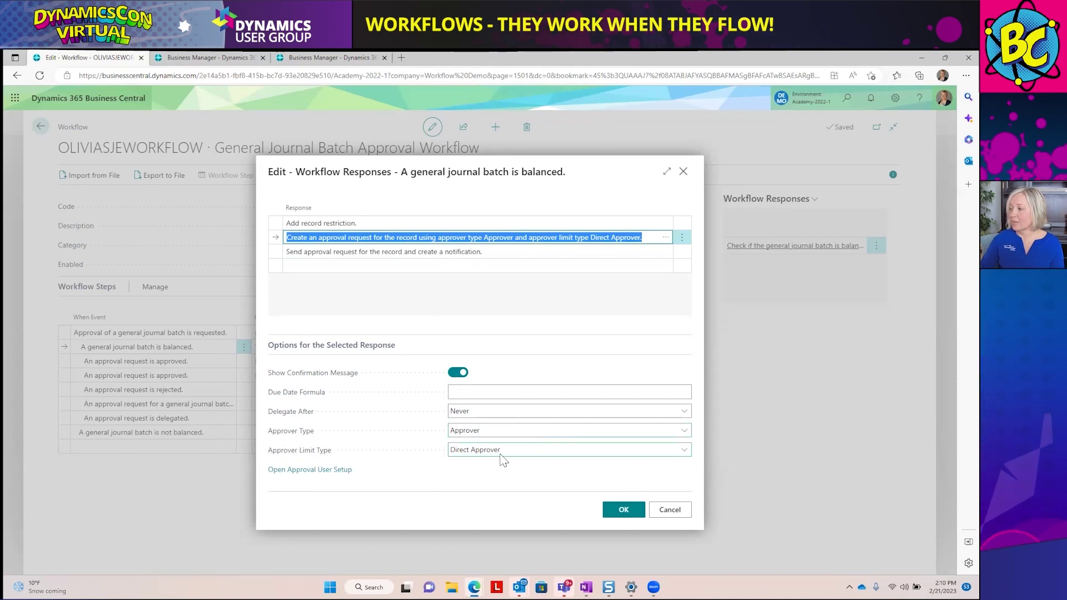
left_click(521, 451)
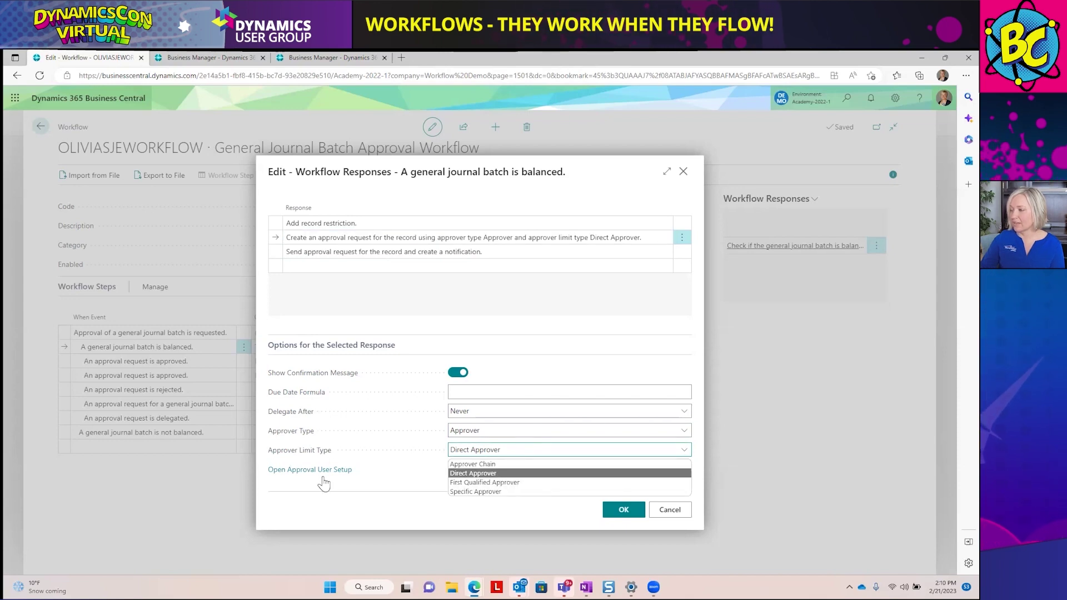
left_click(460, 491)
left_click(492, 461)
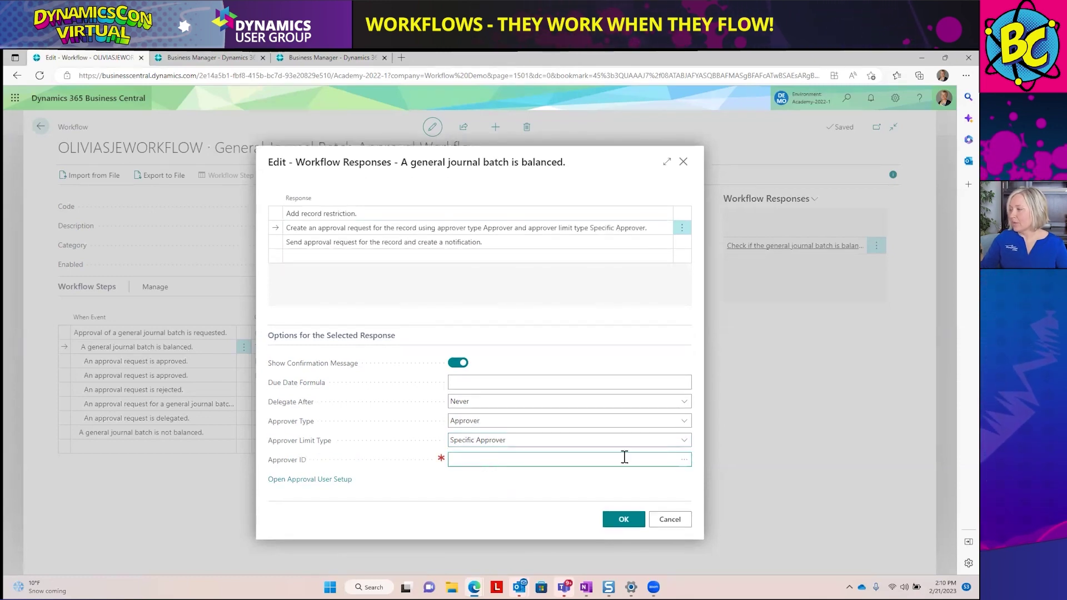
left_click(684, 461)
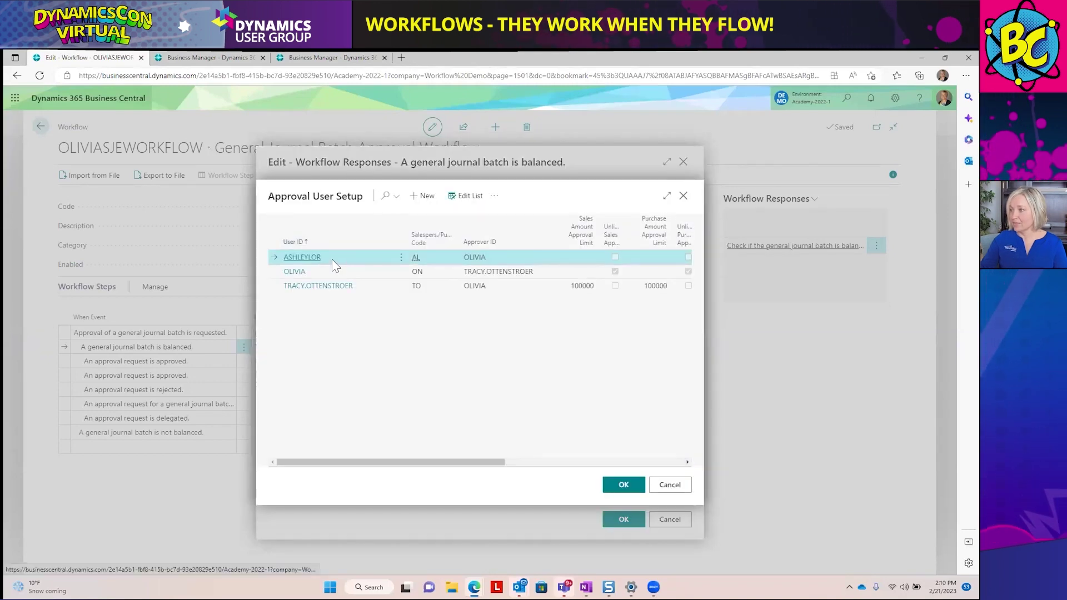
left_click(622, 486)
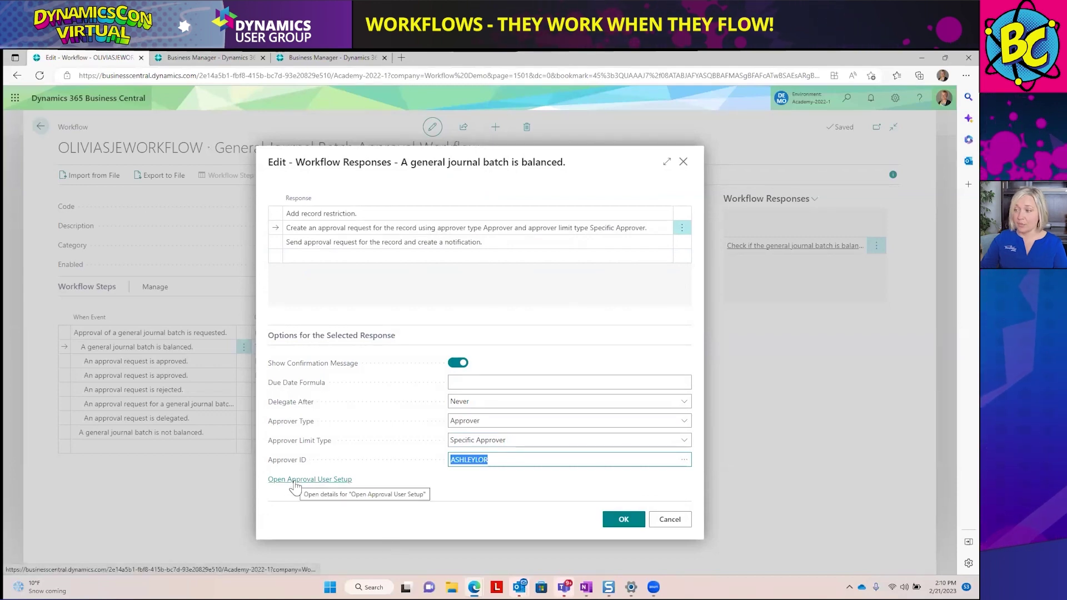
- Review the approval user setup and the options for sending the approval request, and save the balanced-batch event's responses
left_click(294, 481)
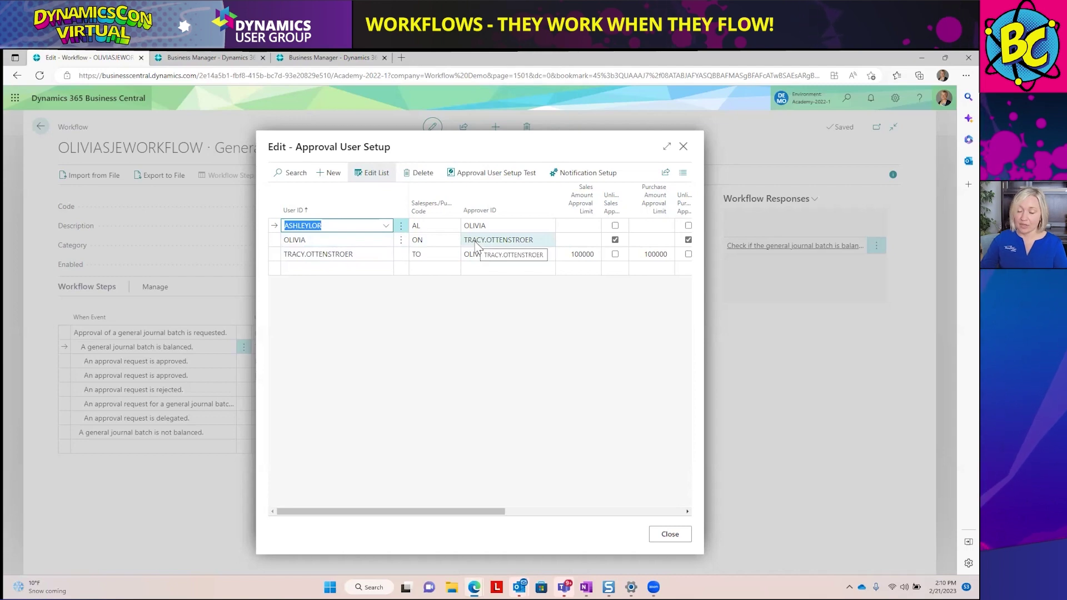
left_click(679, 537)
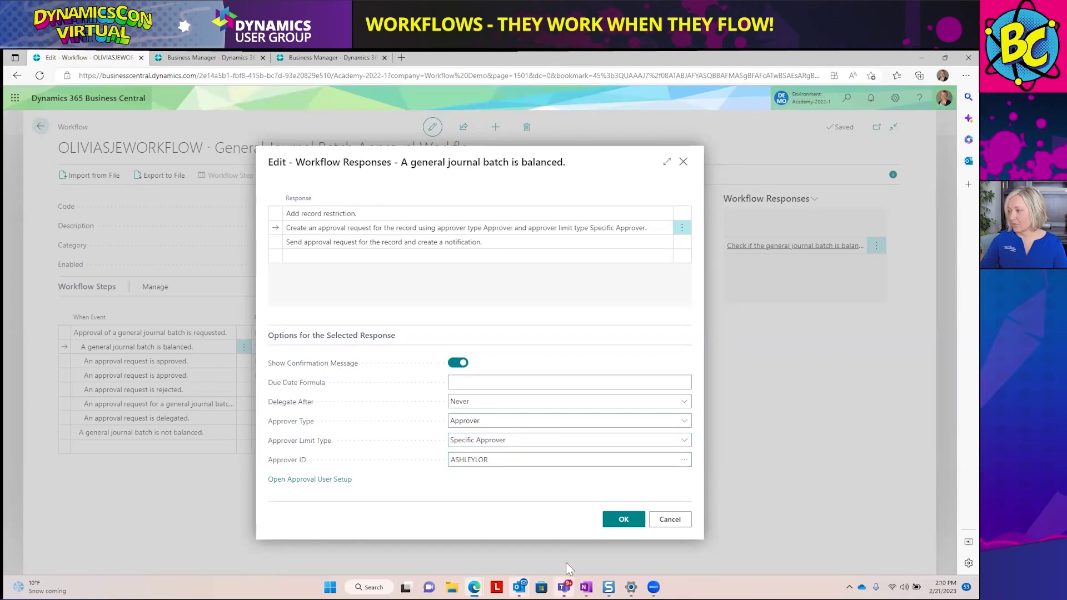
left_click(616, 524)
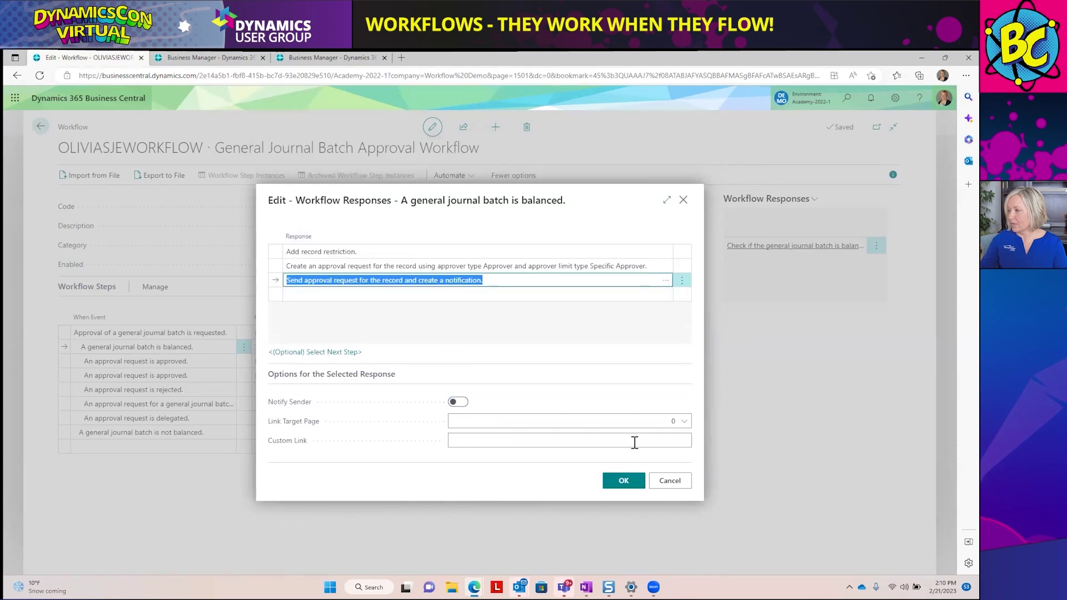
left_click(622, 481)
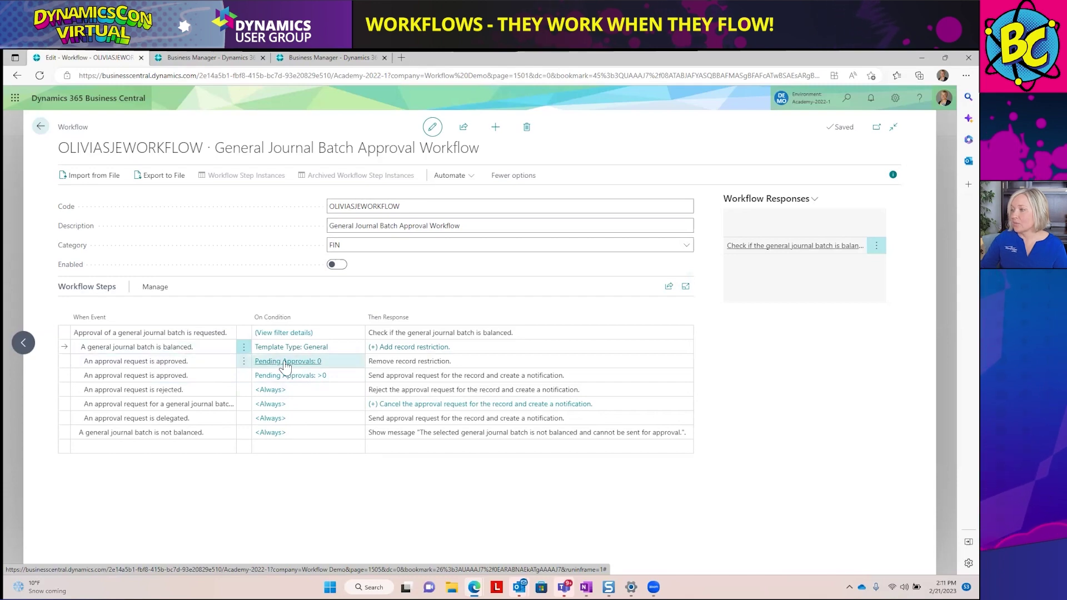
- For the approved event with zero pending approvals, add a response that creates a notification and set it to notify the sender
left_click(372, 362)
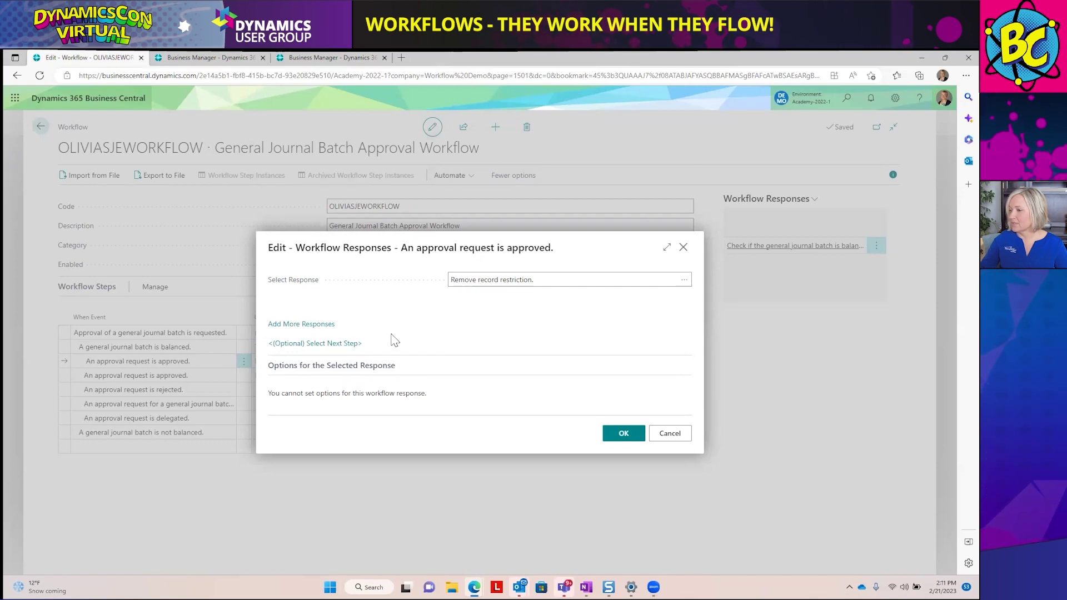
left_click(278, 325)
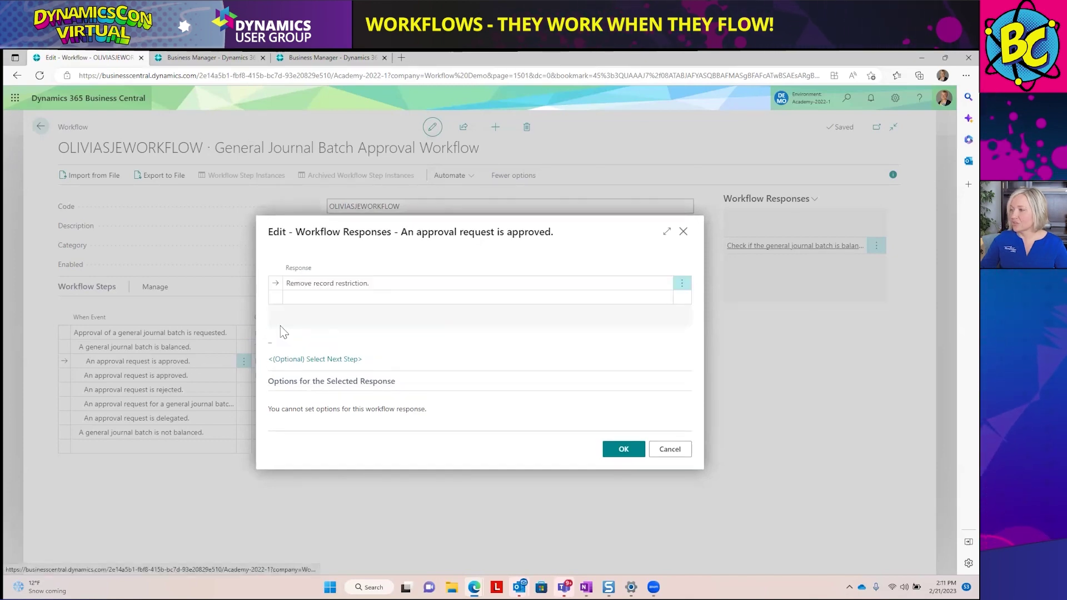
left_click(650, 298)
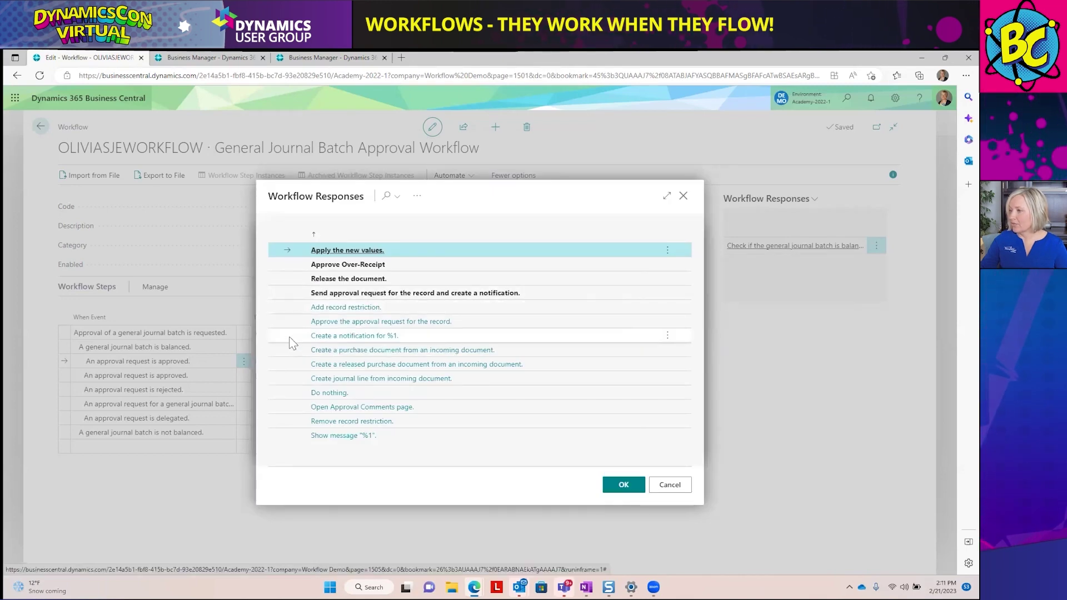
double_click(333, 335)
left_click(477, 389)
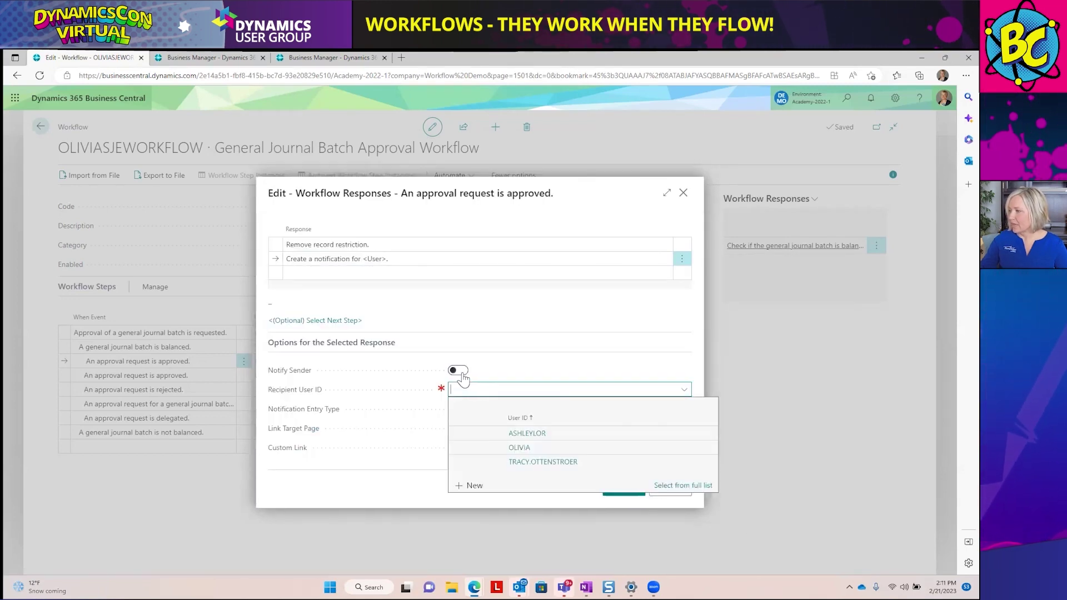
left_click(459, 371)
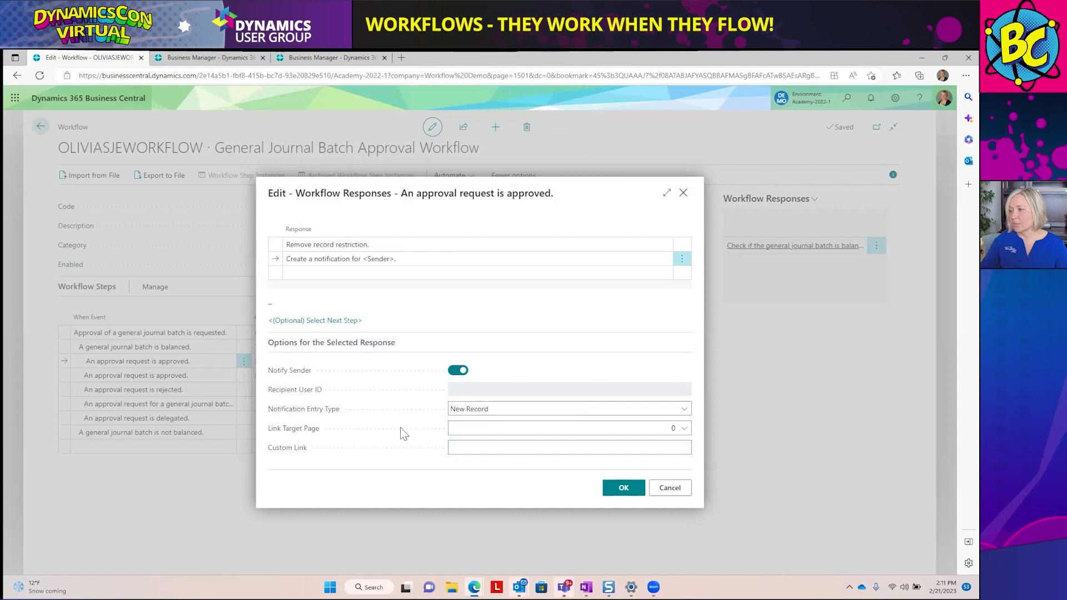
mouse_move(299, 439)
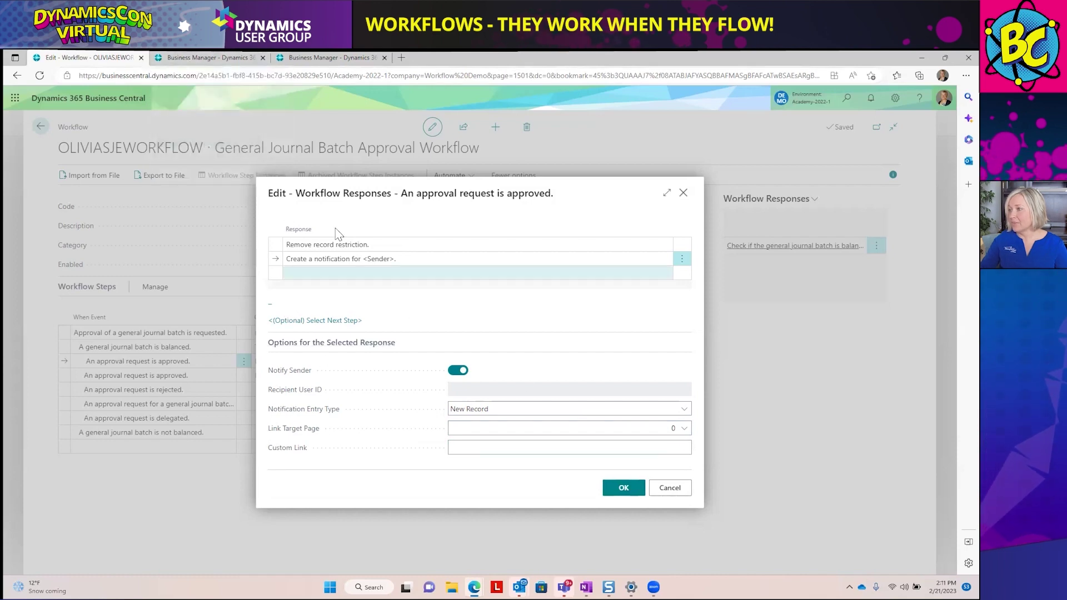
- Open the General Journals page in the other browser tab and inspect it to find its page number
left_click(194, 60)
left_click(854, 98)
type("journa")
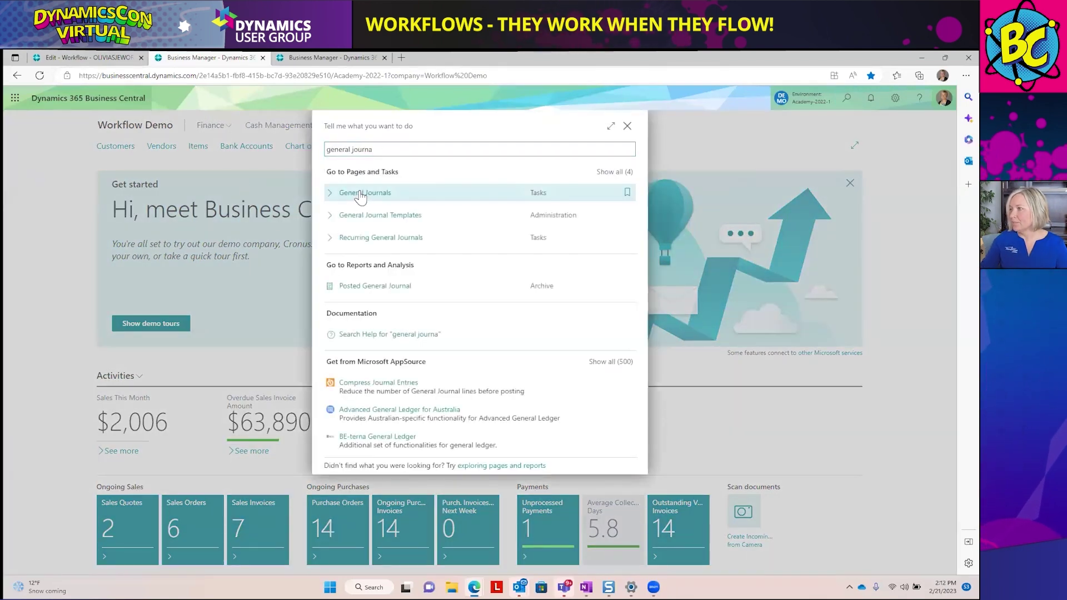
left_click(362, 193)
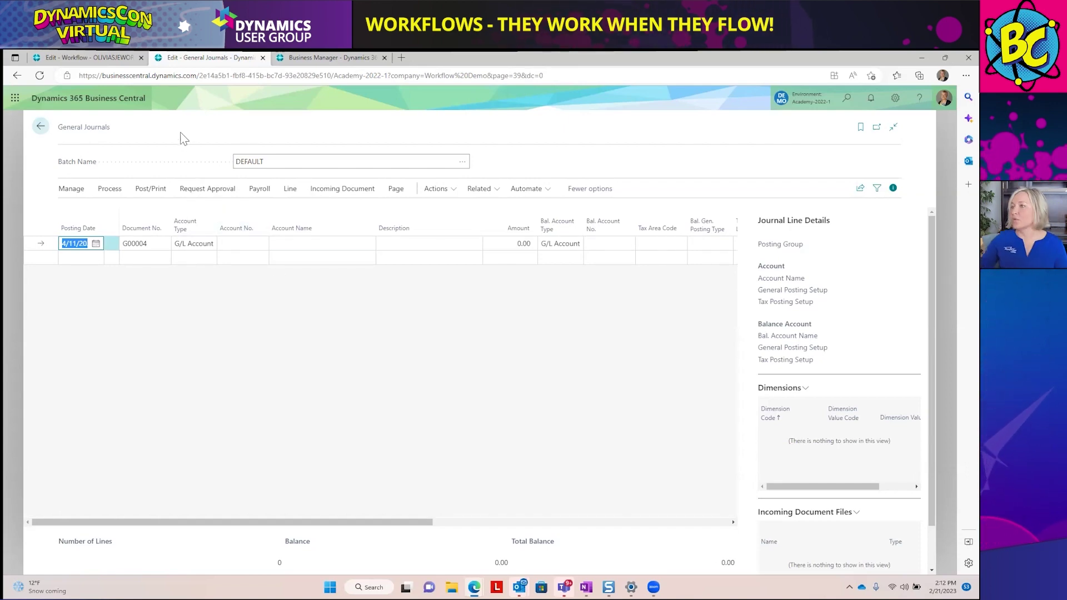
key("ctrl+alt+F1")
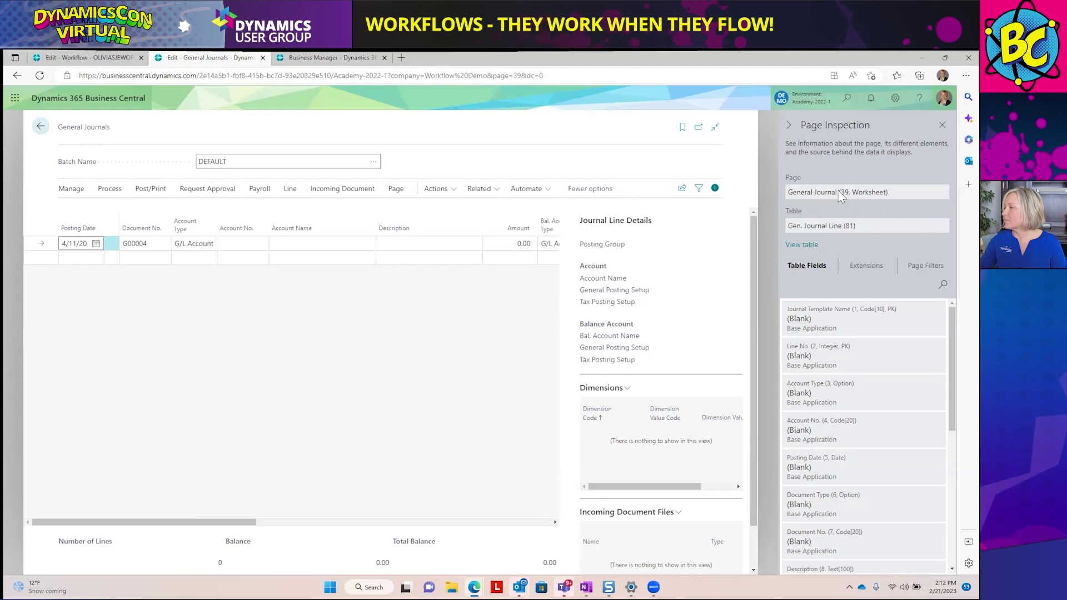
- Set the sender notification's link target page to 39, General Journals, and enable the general journal batch workflow
left_click(88, 59)
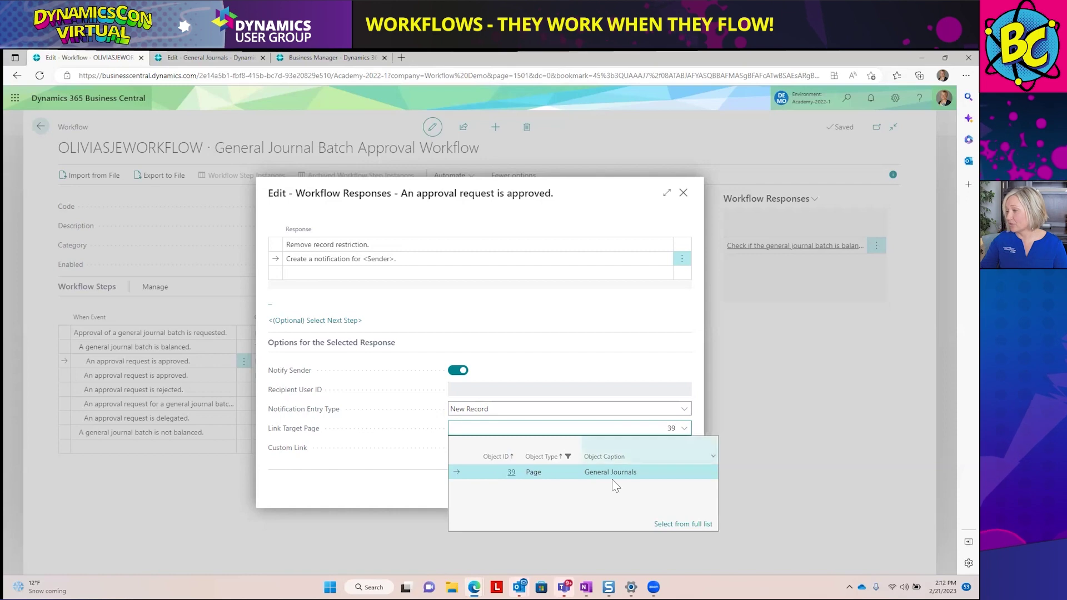
left_click(552, 476)
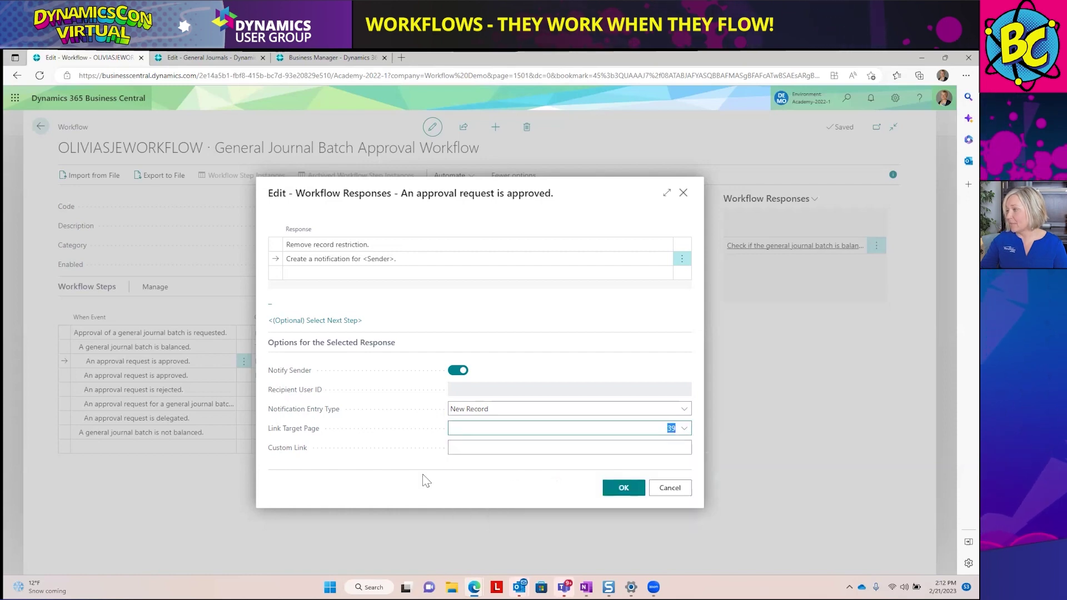
left_click(621, 499)
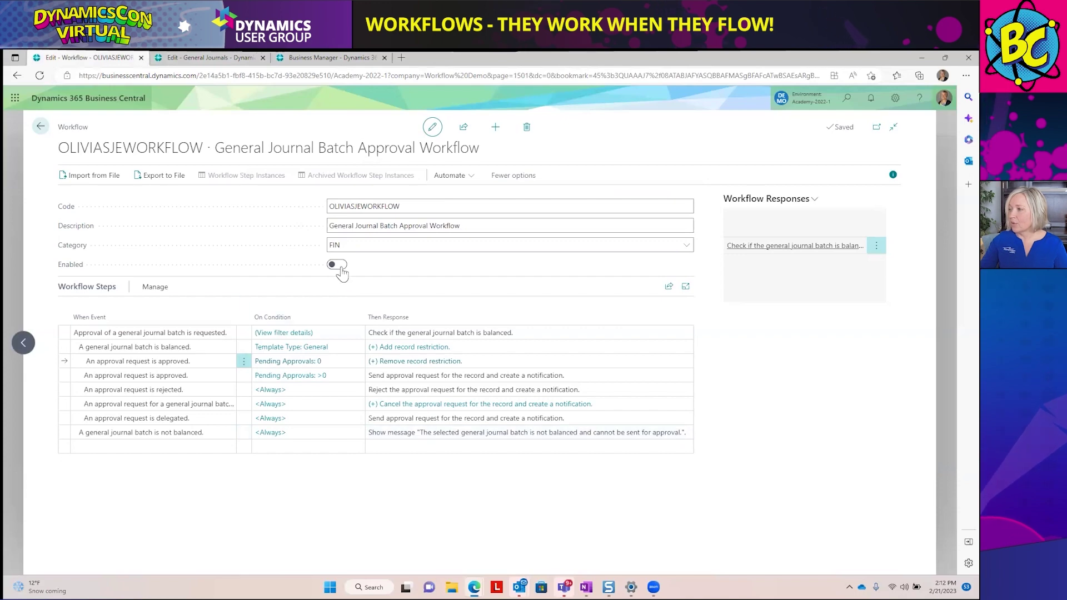
left_click(340, 267)
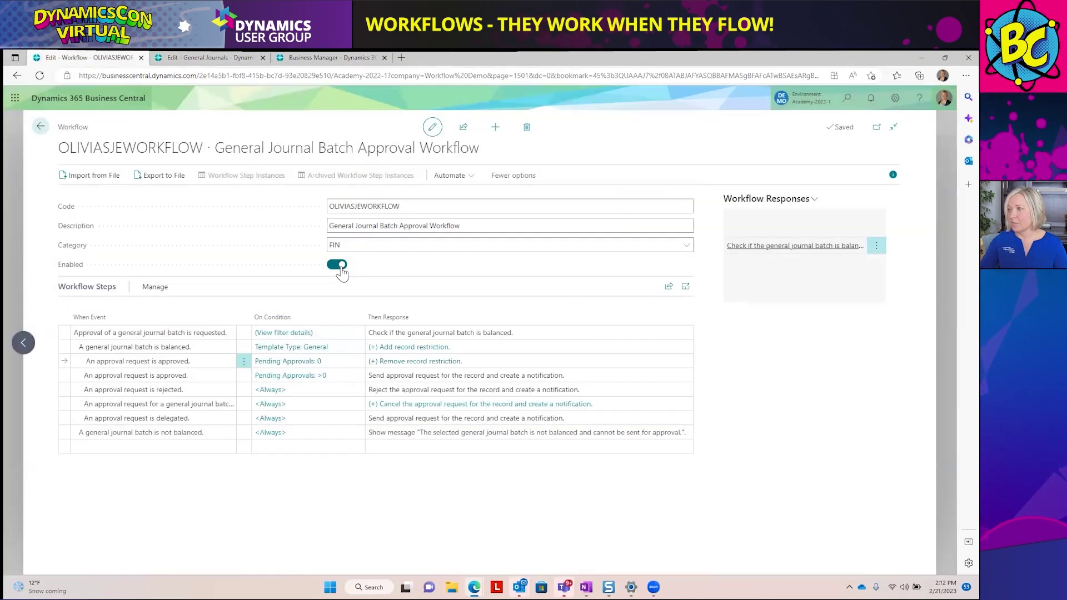
- Close the page inspection and reopen the General Journals page from a search for "general"
left_click(216, 58)
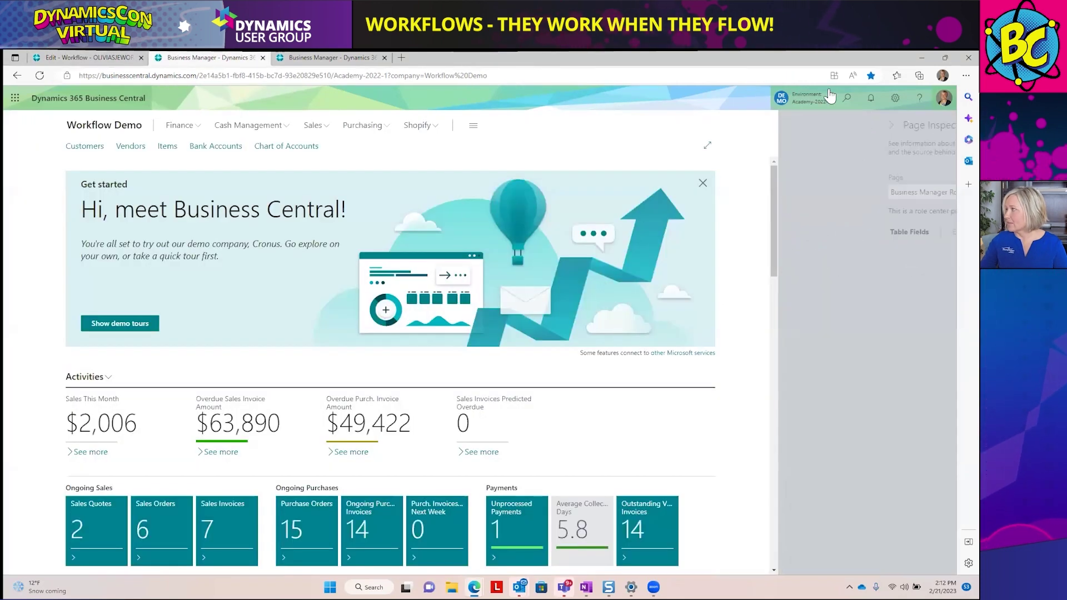
left_click(942, 125)
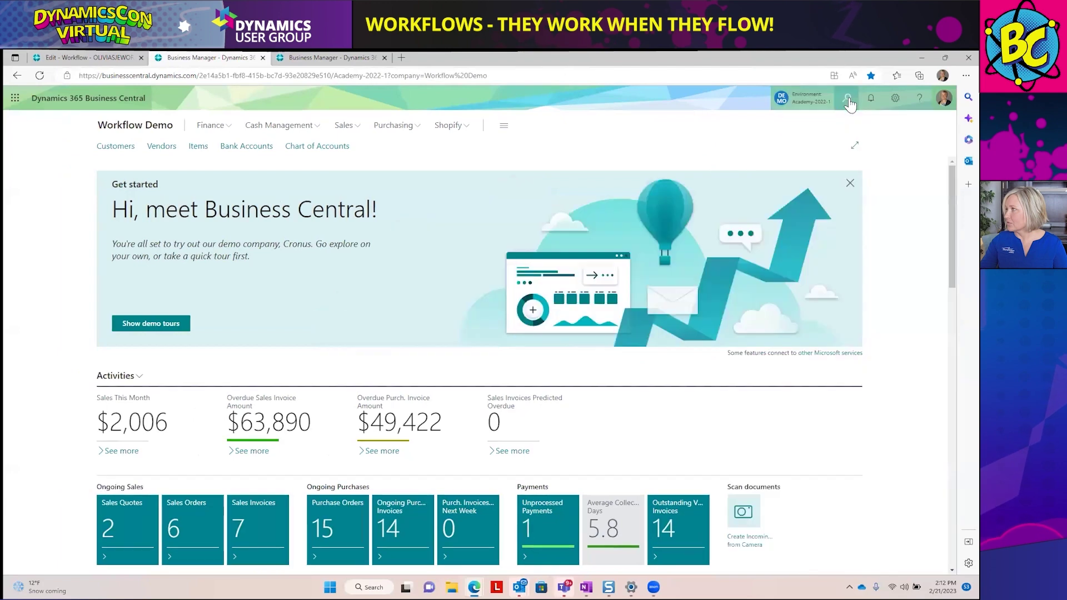
left_click(848, 98)
type("general")
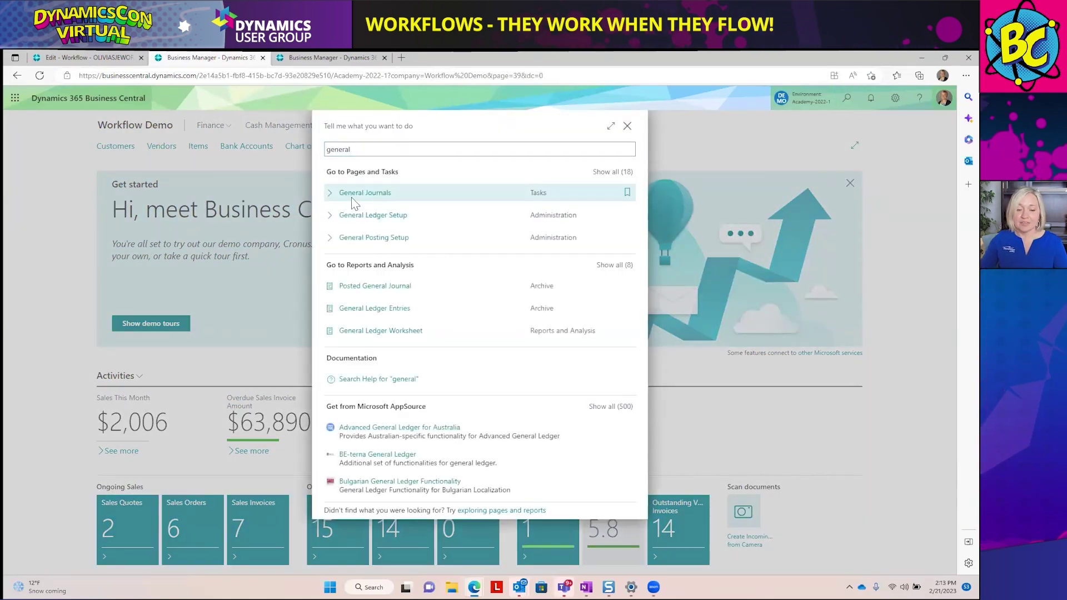
left_click(351, 198)
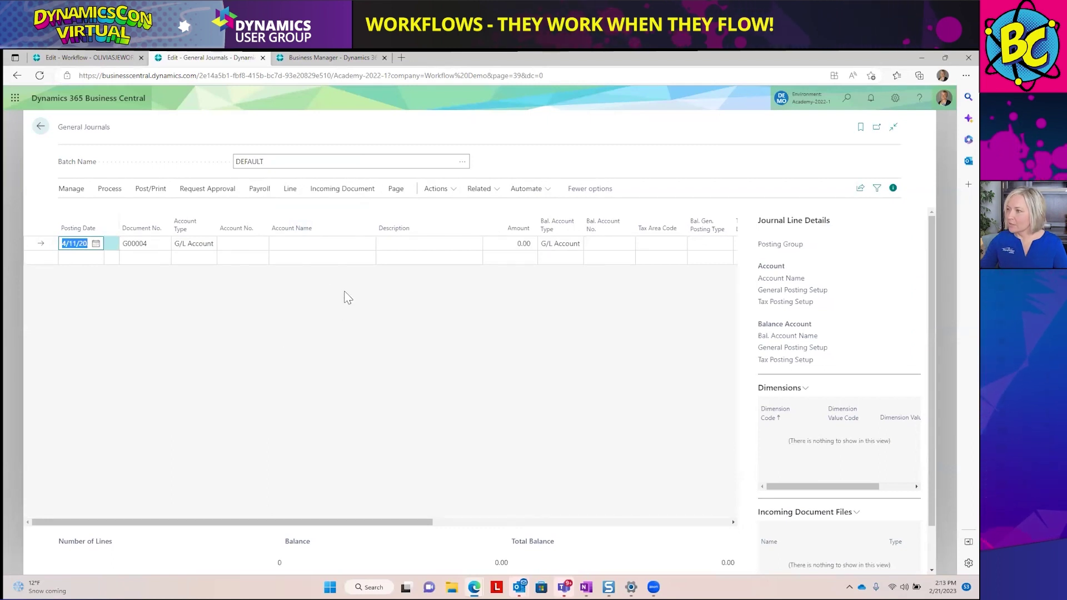
- Date the first journal line 2/21/2023 and set its G/L account to 60100, Rent Expense
left_click(244, 245)
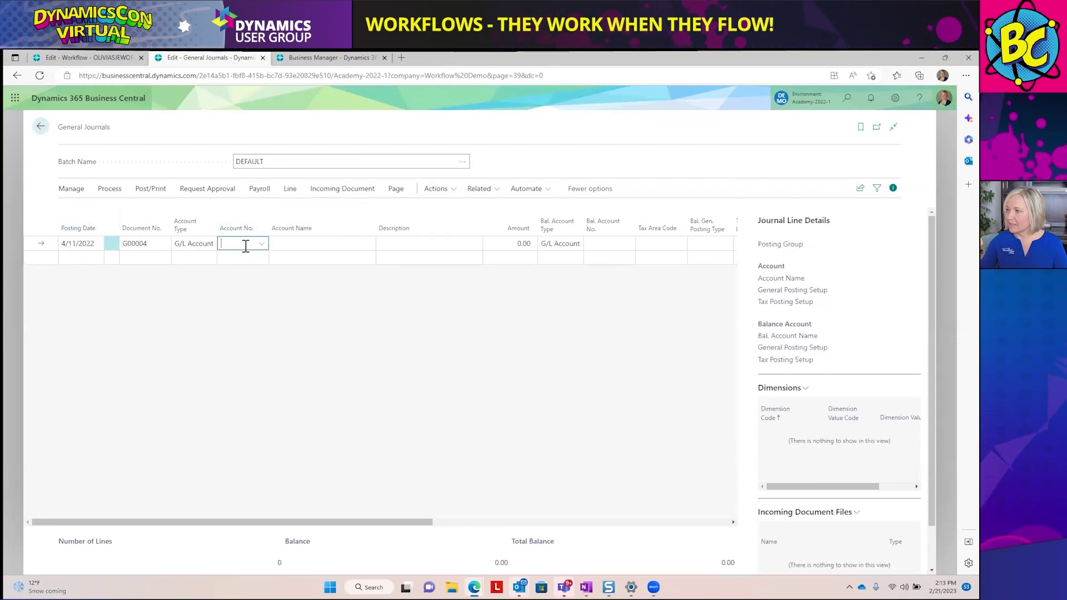
left_click(71, 243)
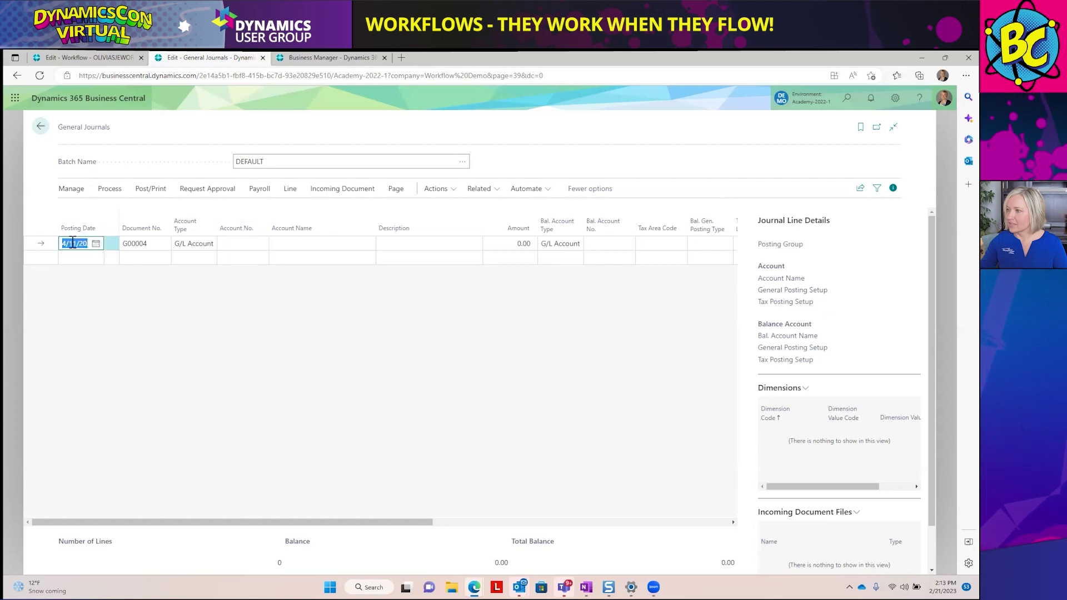
key("Tab")
left_click(259, 244)
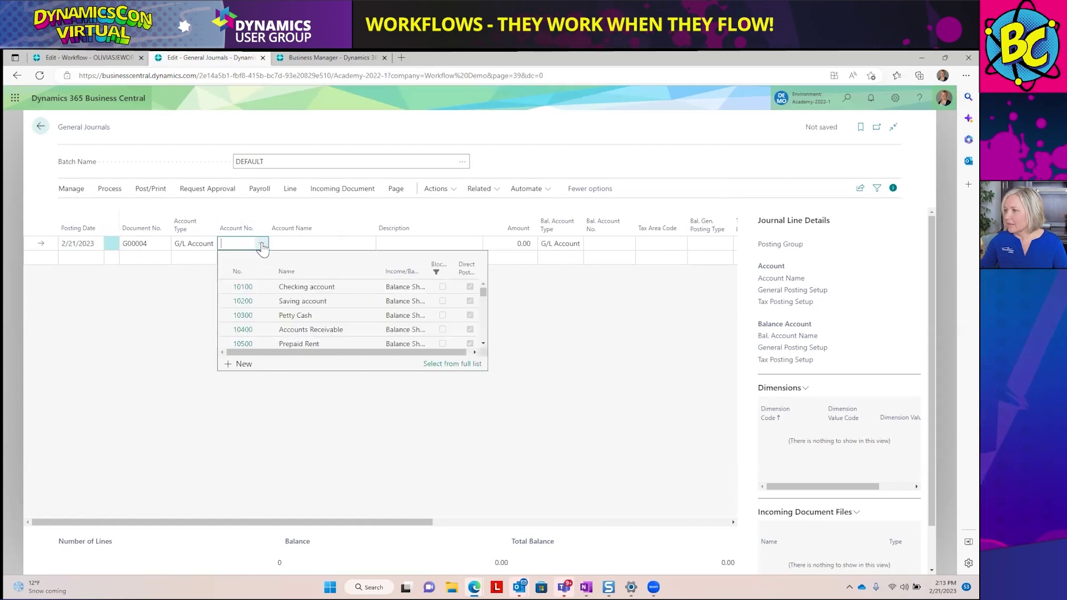
type("re")
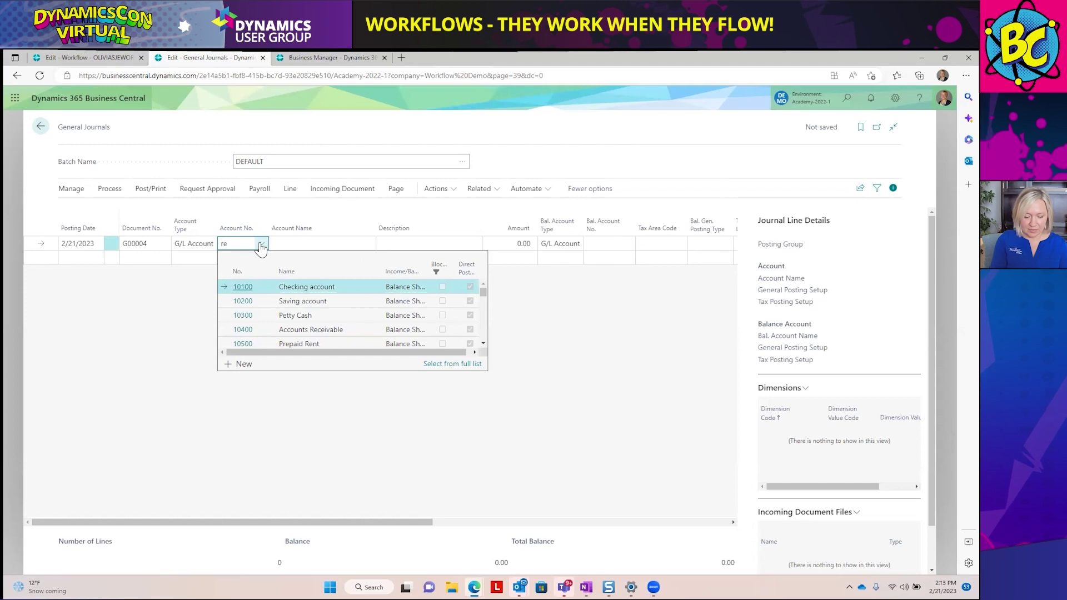
type("nt")
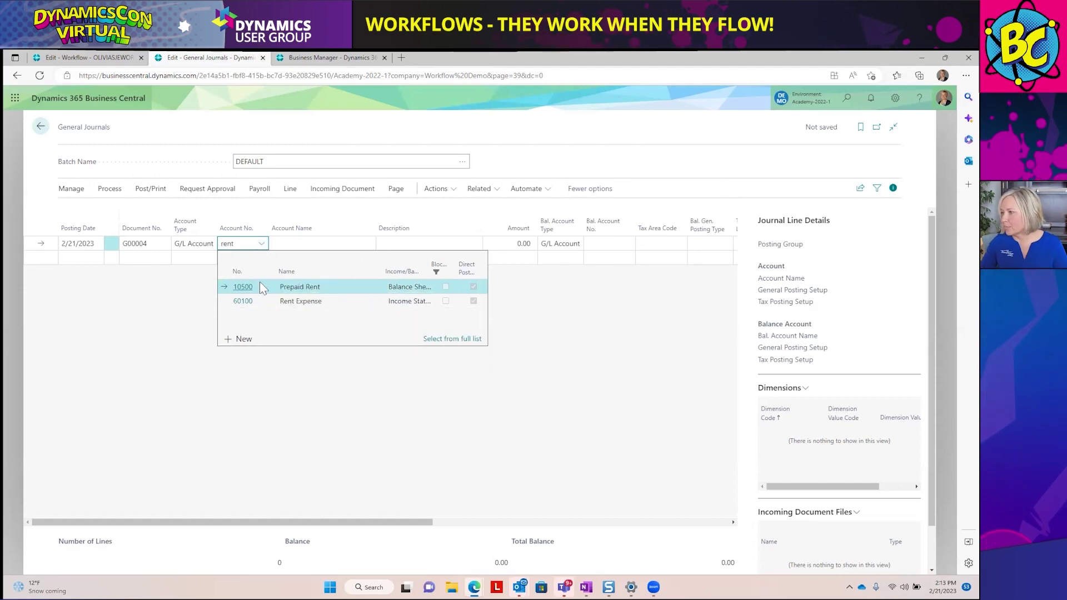
left_click(302, 303)
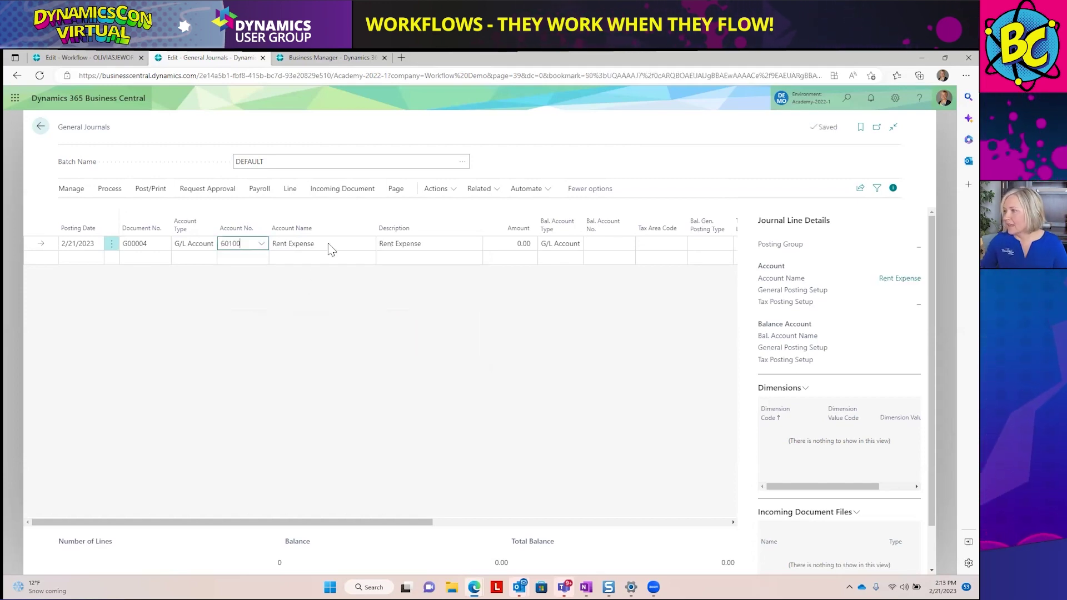
- Set the Rent Expense line's amount to 5,000.00 and its balancing account number to 10500
left_click(508, 240)
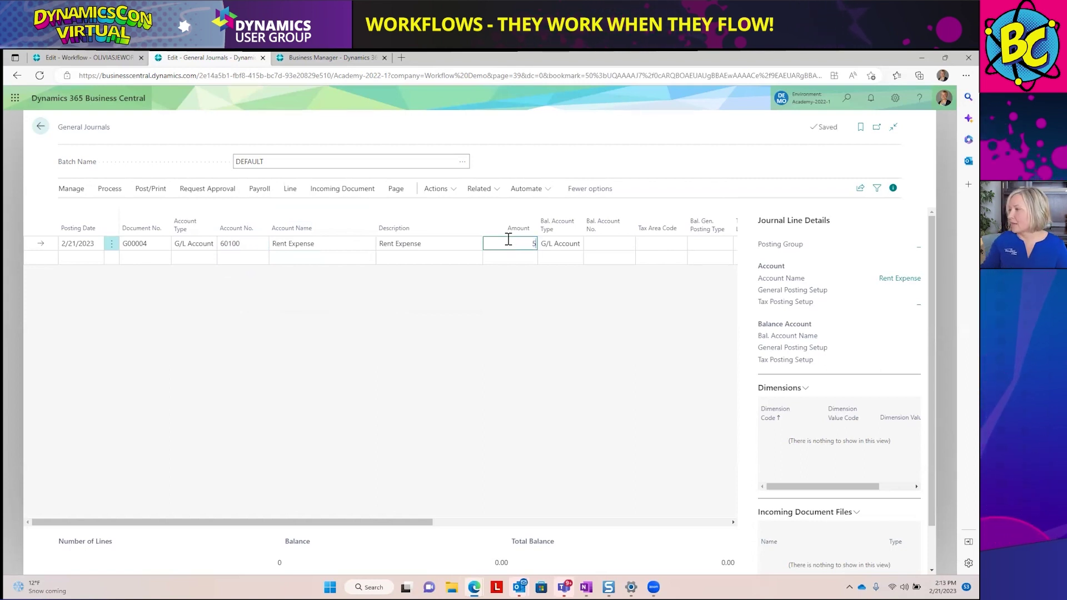
key("Tab")
key("Tab")
type("10500")
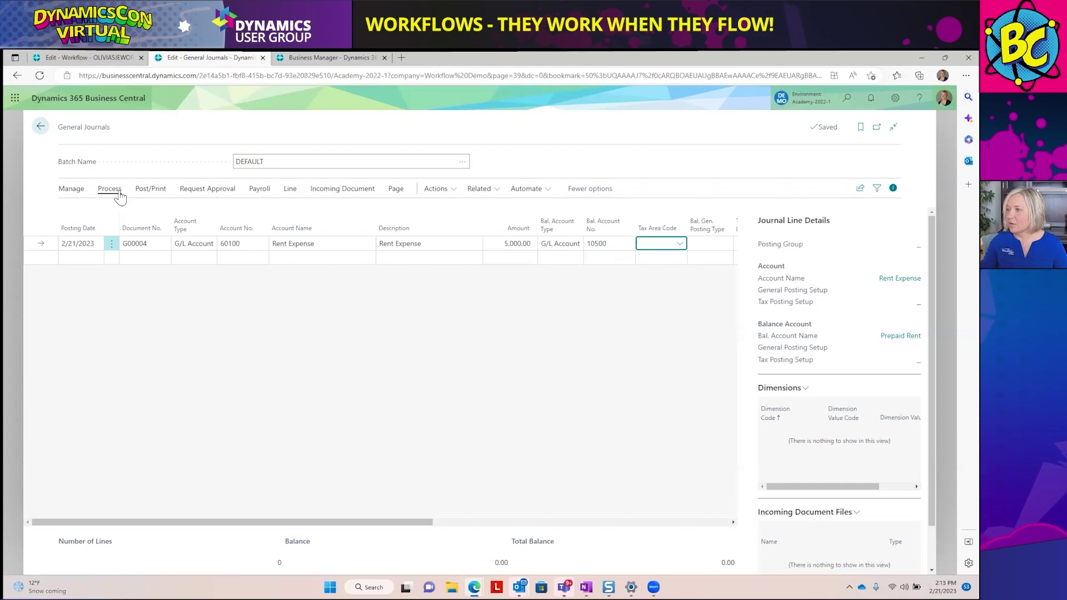
- Try to preview the posting of the DEFAULT journal batch, read the error message and return to the journal
left_click(145, 191)
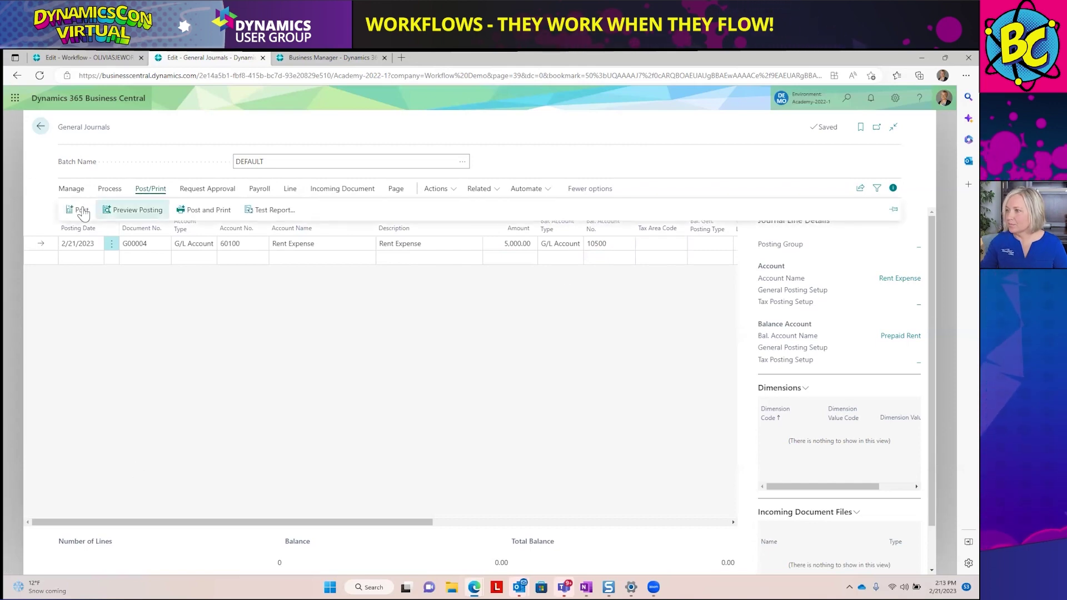
left_click(133, 210)
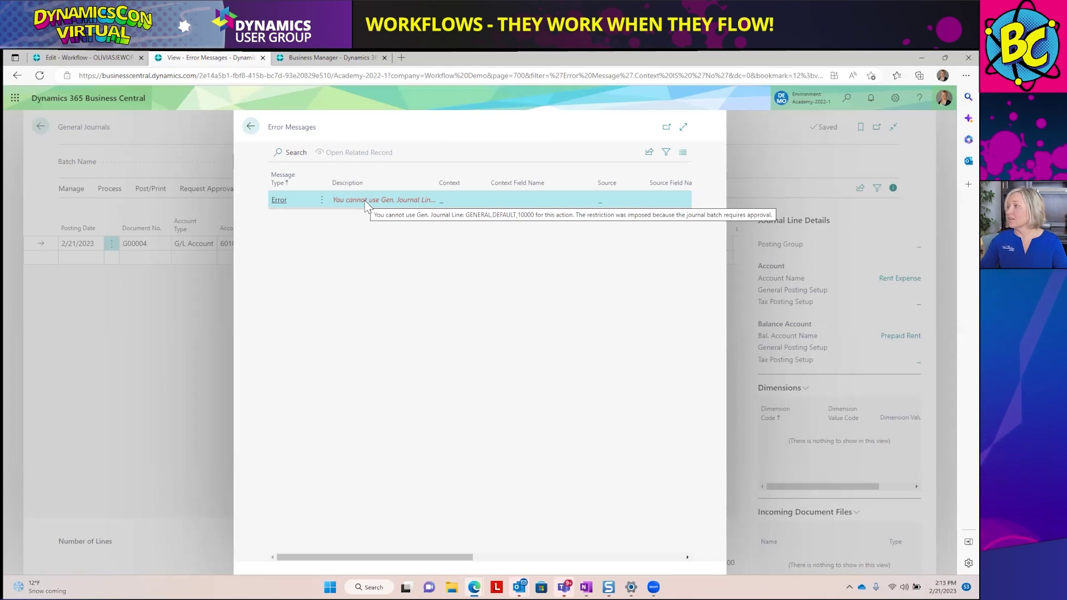
left_click(249, 134)
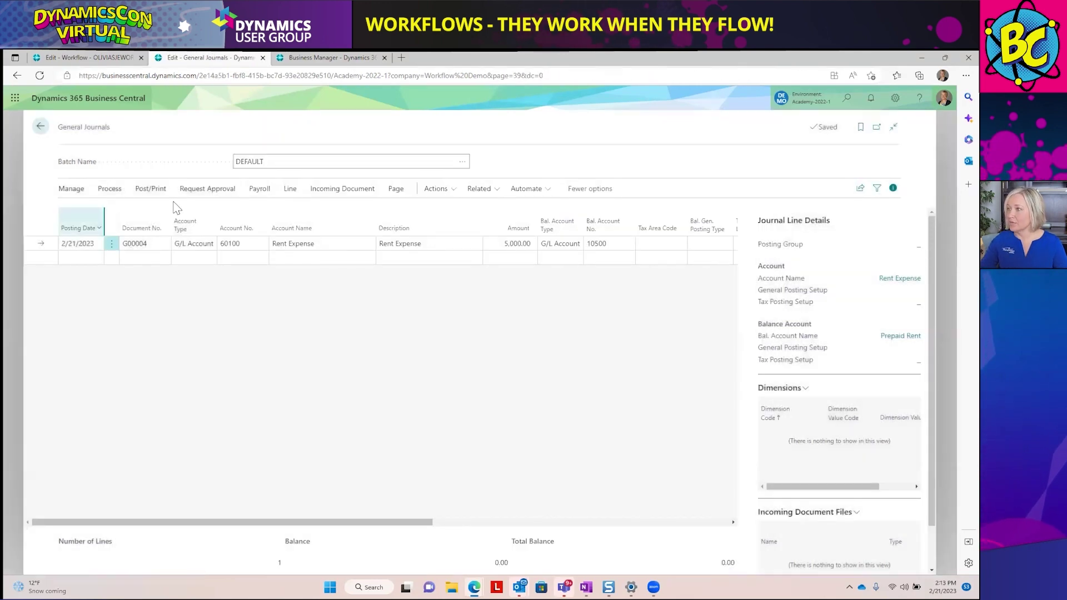
- Send an approval request for the entire DEFAULT journal batch
left_click(203, 189)
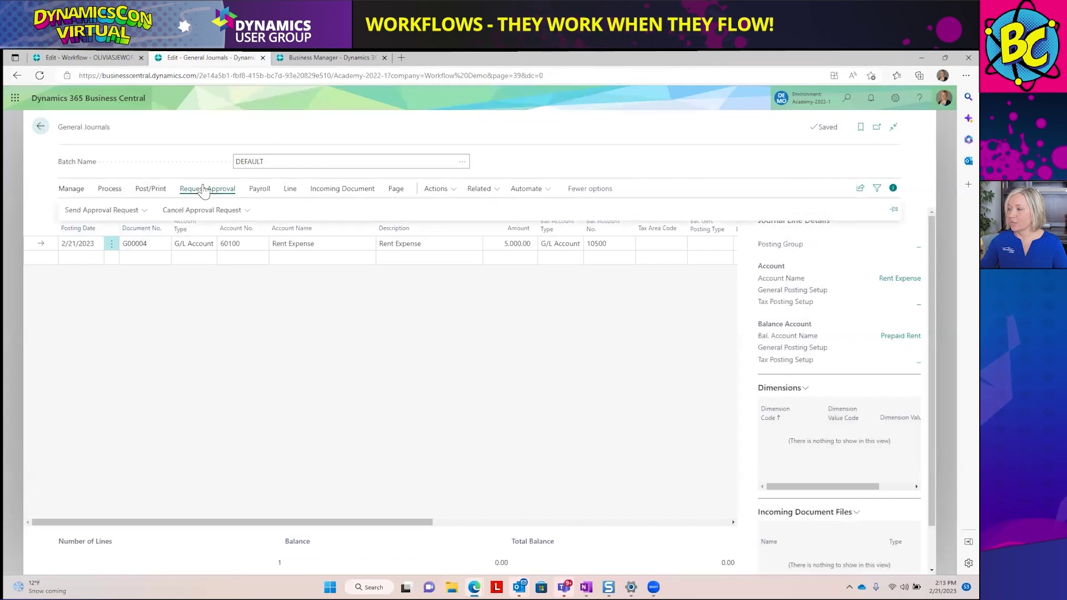
left_click(126, 211)
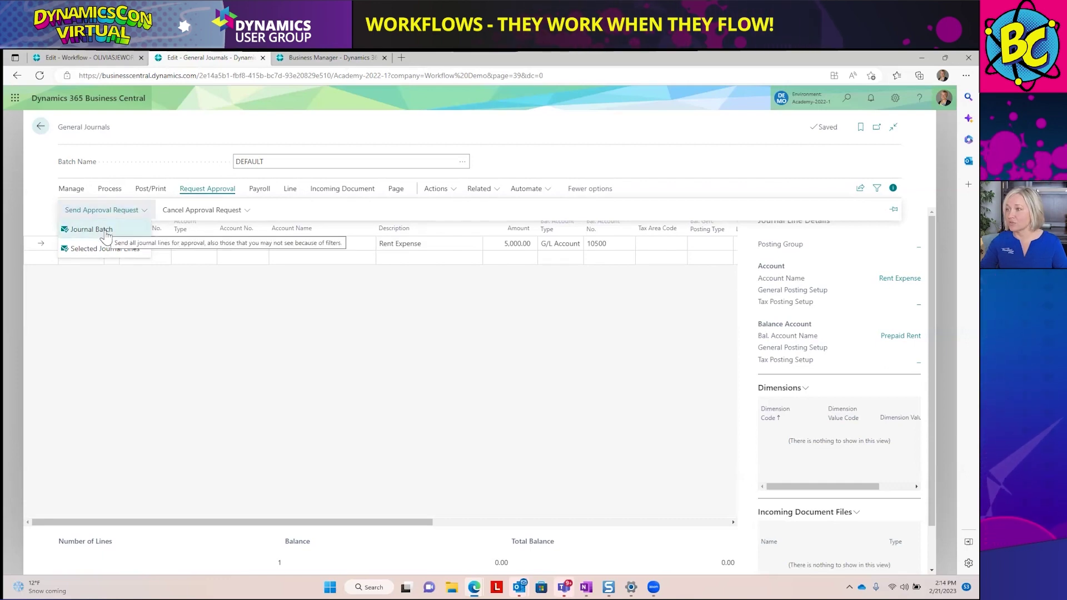
left_click(106, 234)
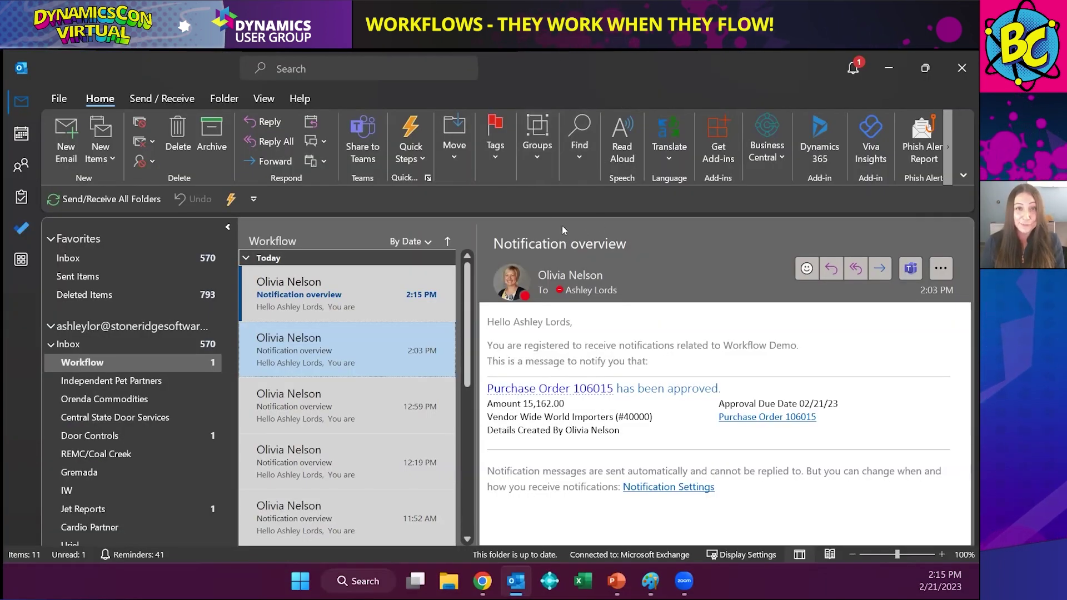
- In the approver's Outlook, follow the newest notification's link to the general journal batch, review its line and approve it
left_click(328, 299)
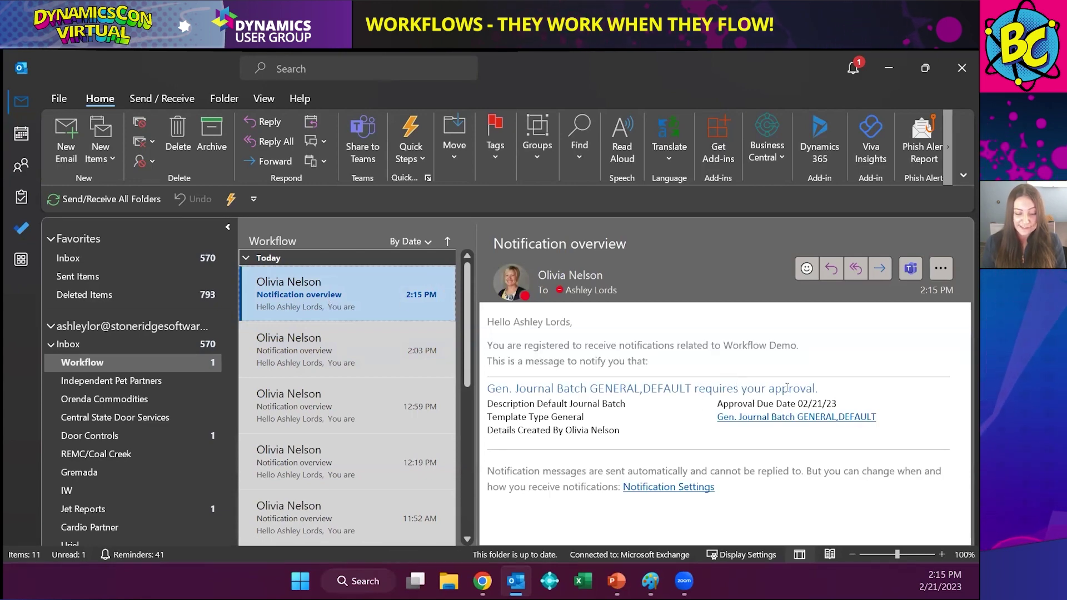
left_click(760, 421)
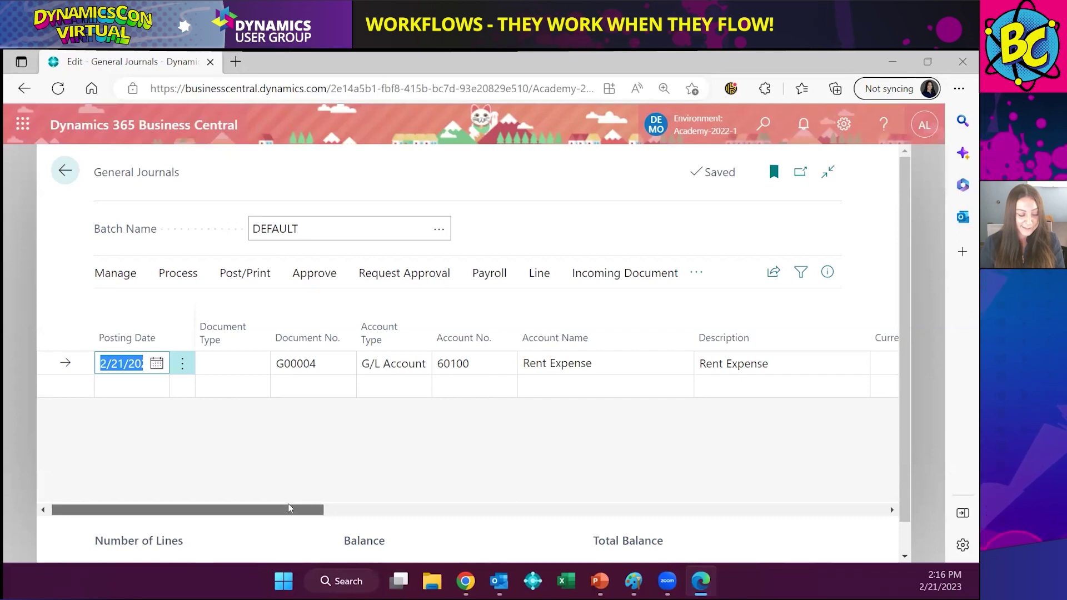
left_click_drag(307, 507, 154, 508)
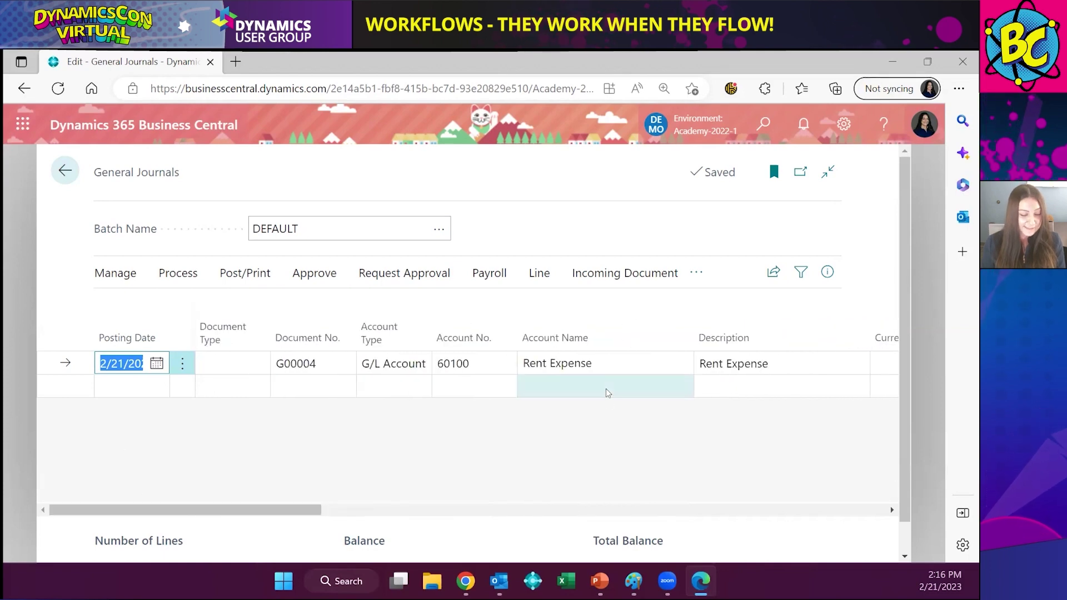
left_click(306, 273)
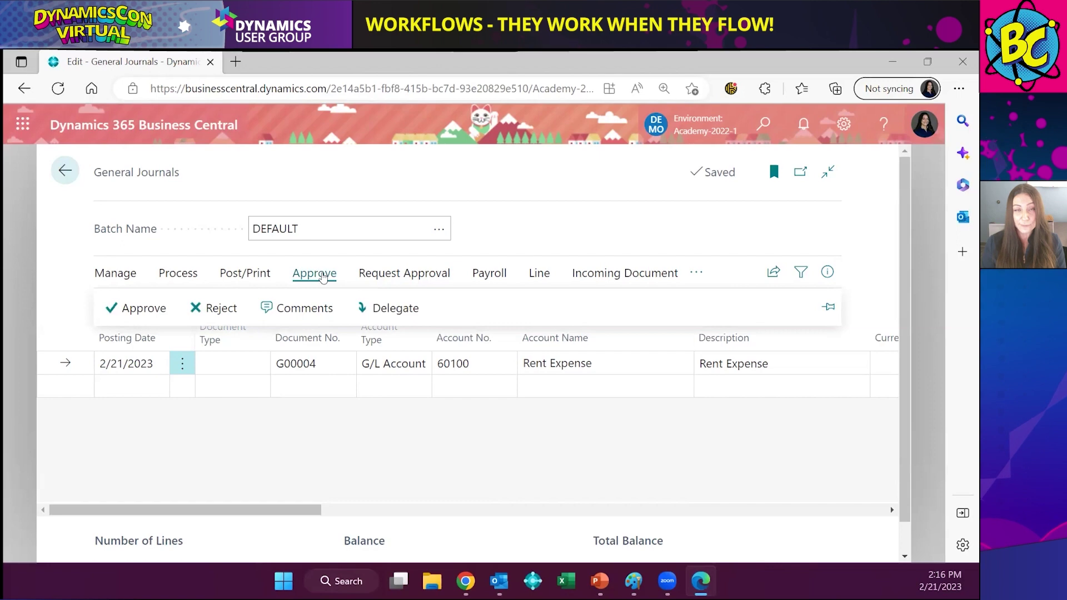
left_click(144, 308)
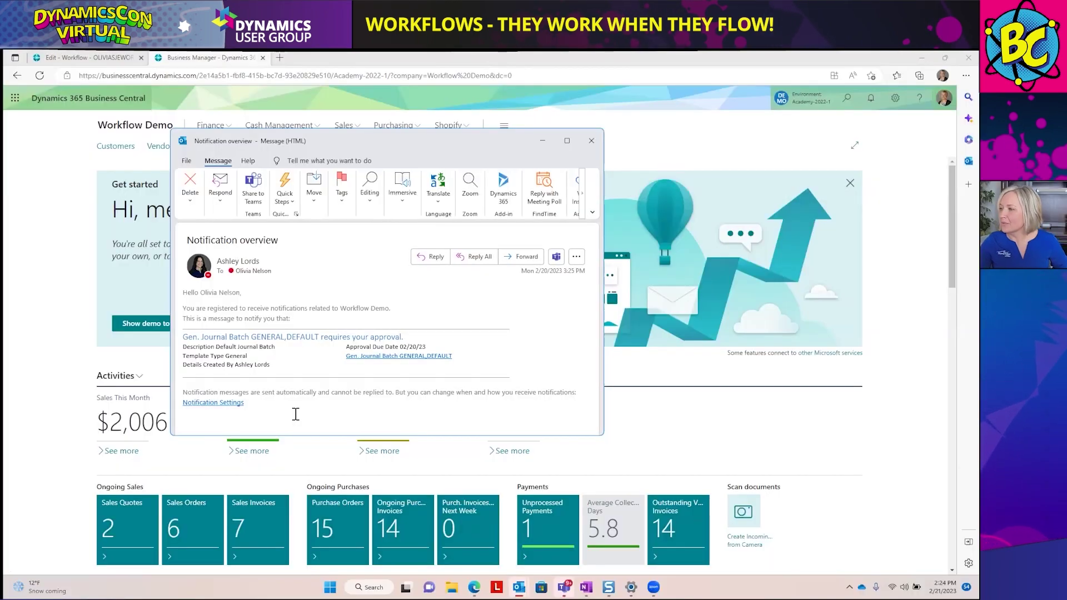
- Open the general journal batch from the link in the requester's notification e-mail and post the journal lines
left_click(372, 360)
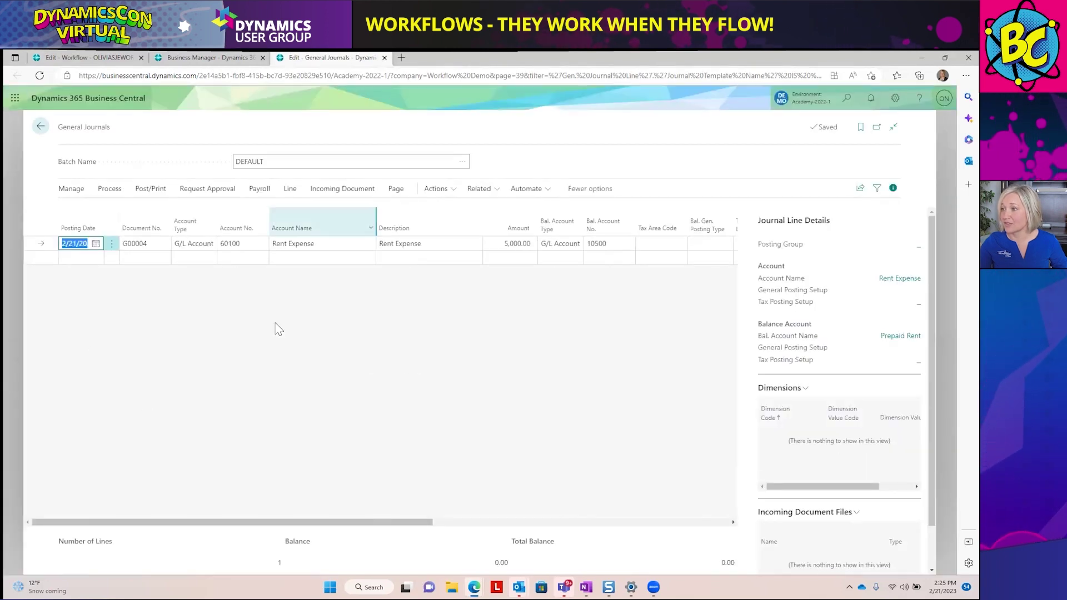
left_click(157, 191)
left_click(75, 211)
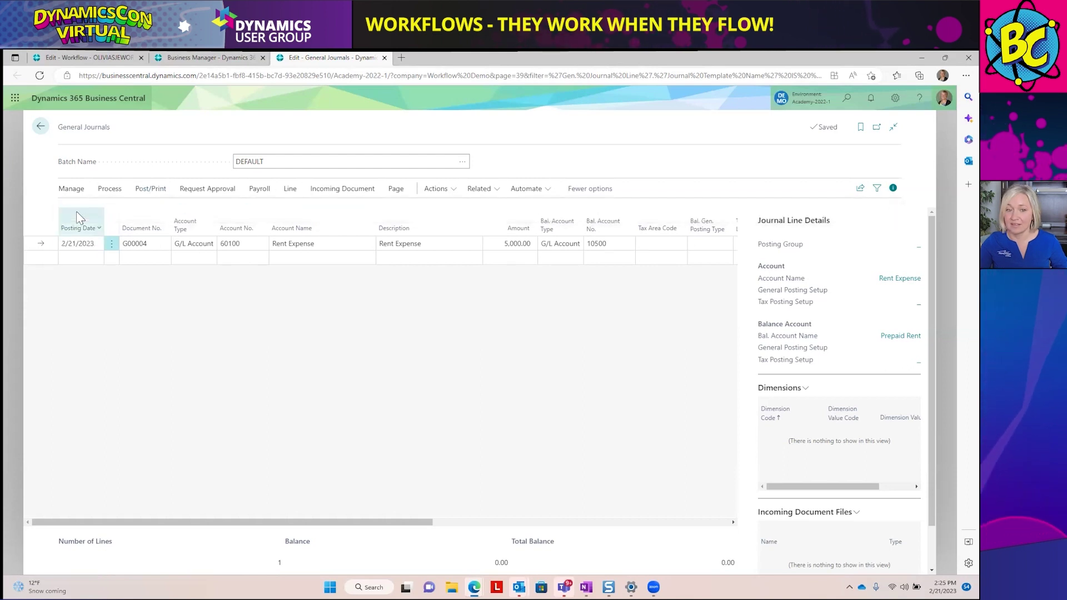
key("Return")
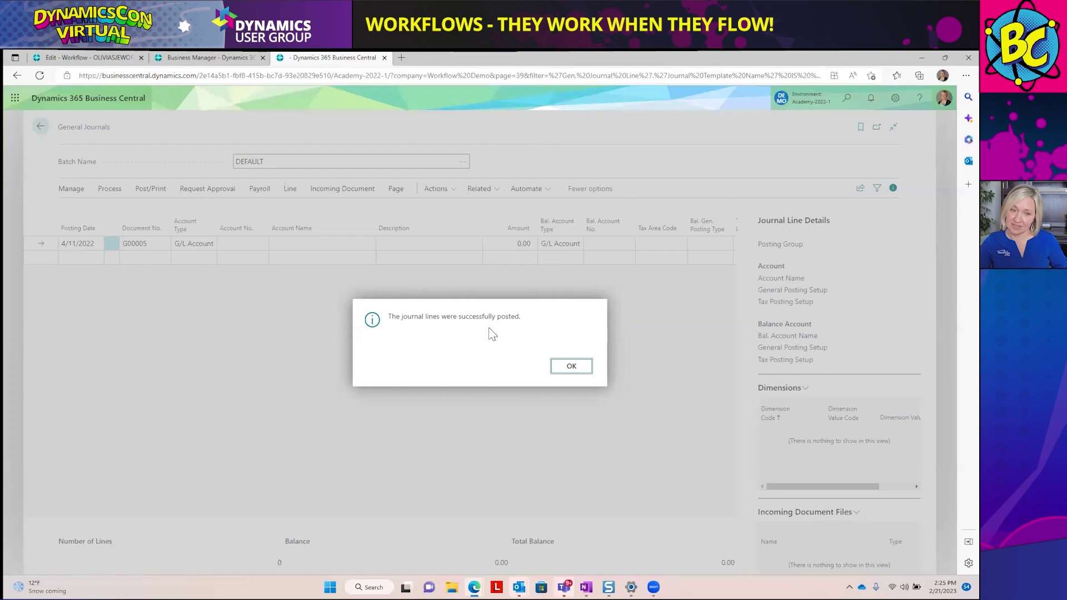